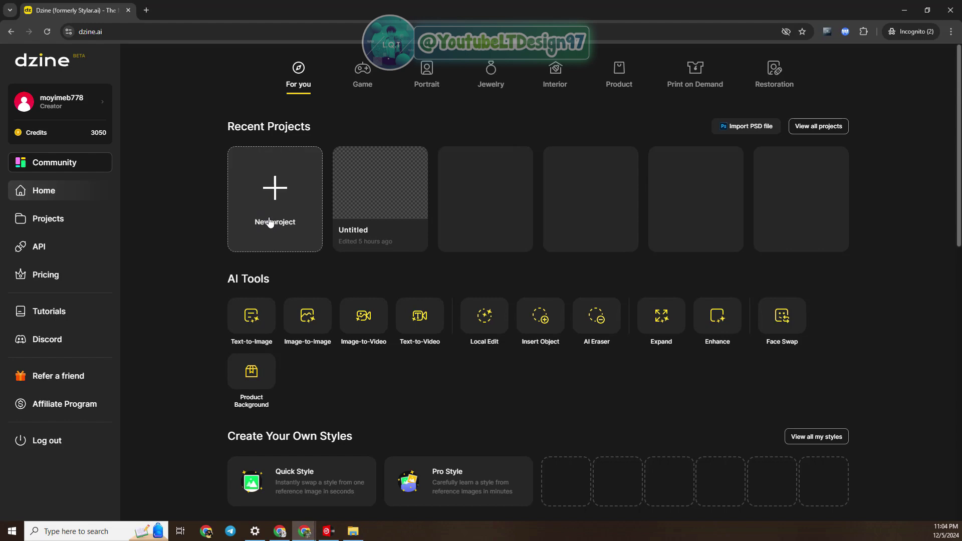
Create a new project, dismiss the What's New announcement, and choose the 16:9 aspect ratio
click(269, 222)
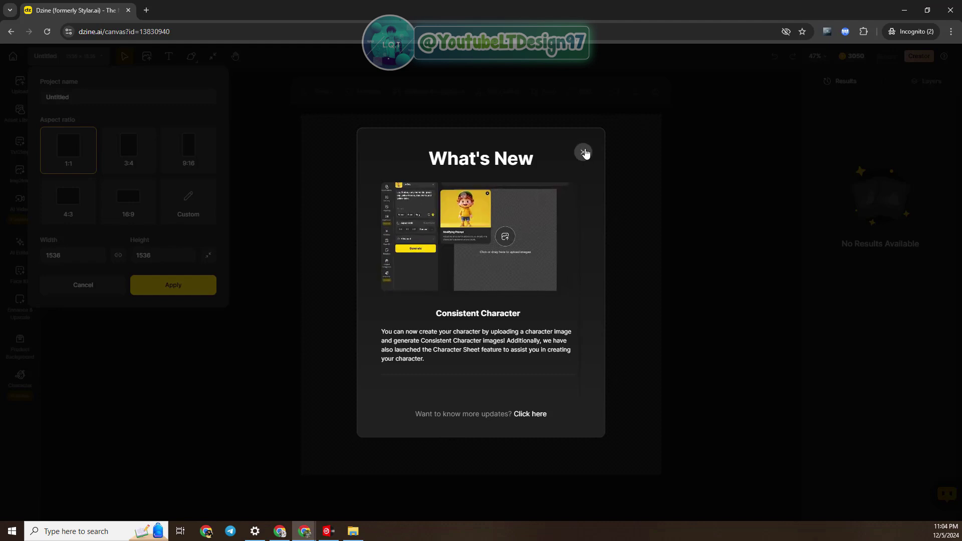
click(584, 152)
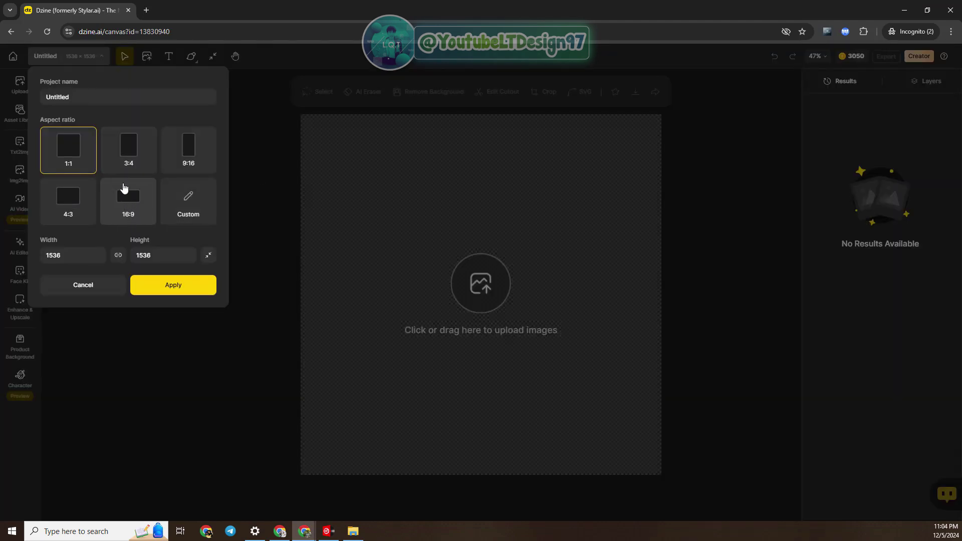
click(125, 198)
Name the project "Test video" and apply the project settings
double_click(94, 101)
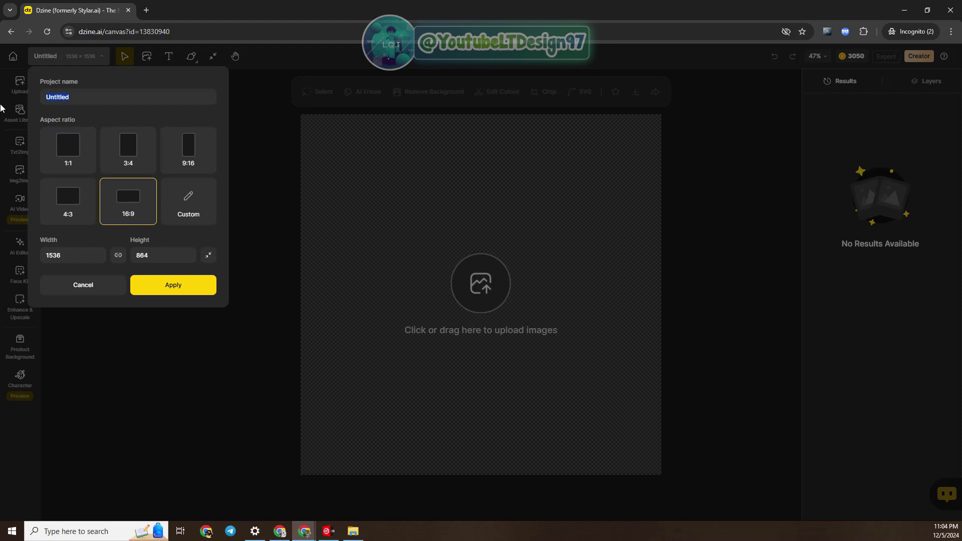
text(tESS)
key(BackSpace)
key(BackSpace)
key(BackSpace)
key(BackSpace)
text(Tesst)
text( vi)
text(deo)
click(174, 293)
click(175, 290)
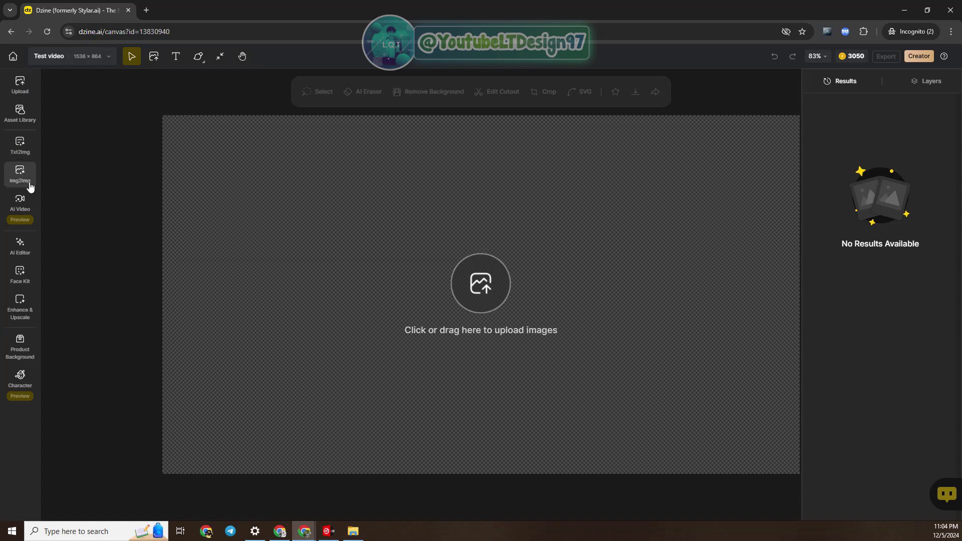
Open the AI Video tool and compare the image-to-video options of the Standard, Kling 1.5 and MiniMax Hailuo models
click(27, 220)
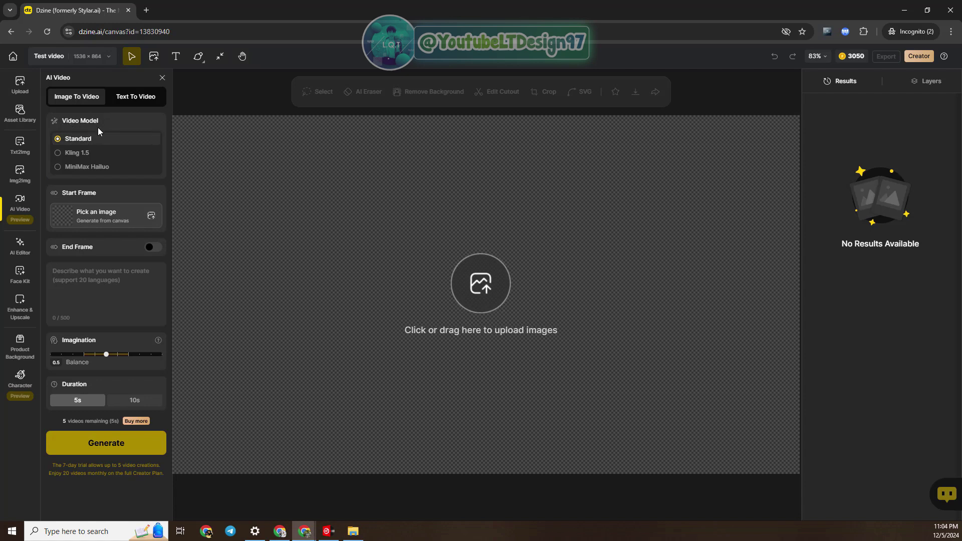
click(59, 152)
click(60, 140)
click(59, 153)
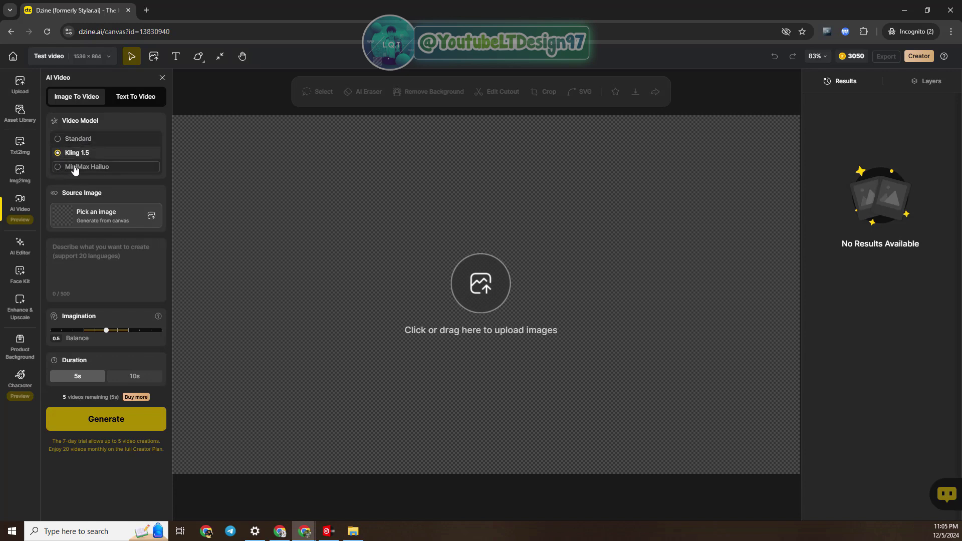
click(59, 169)
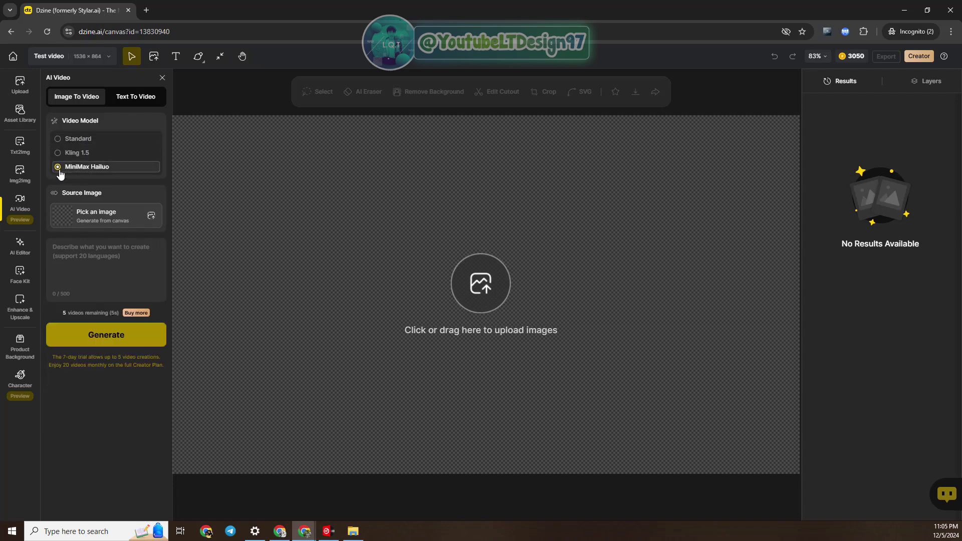
click(58, 139)
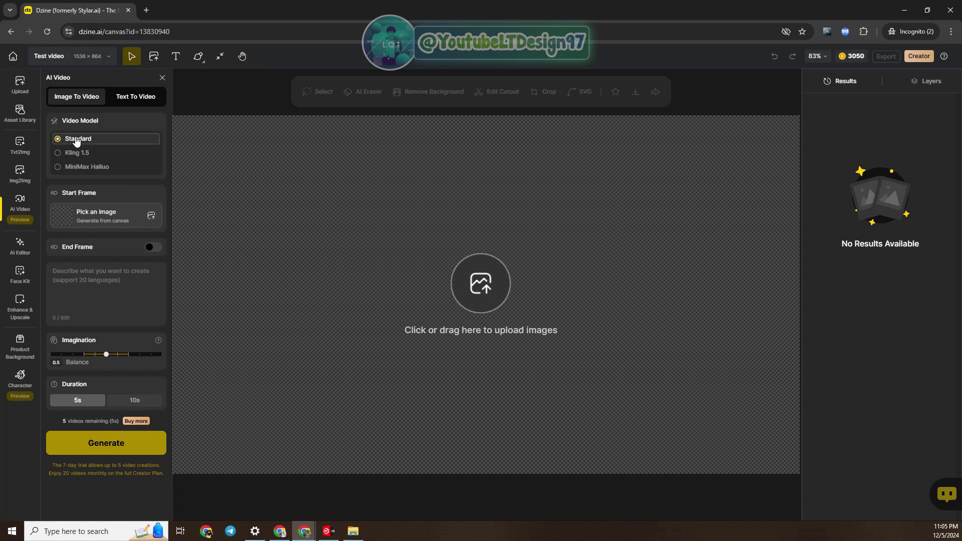
click(57, 154)
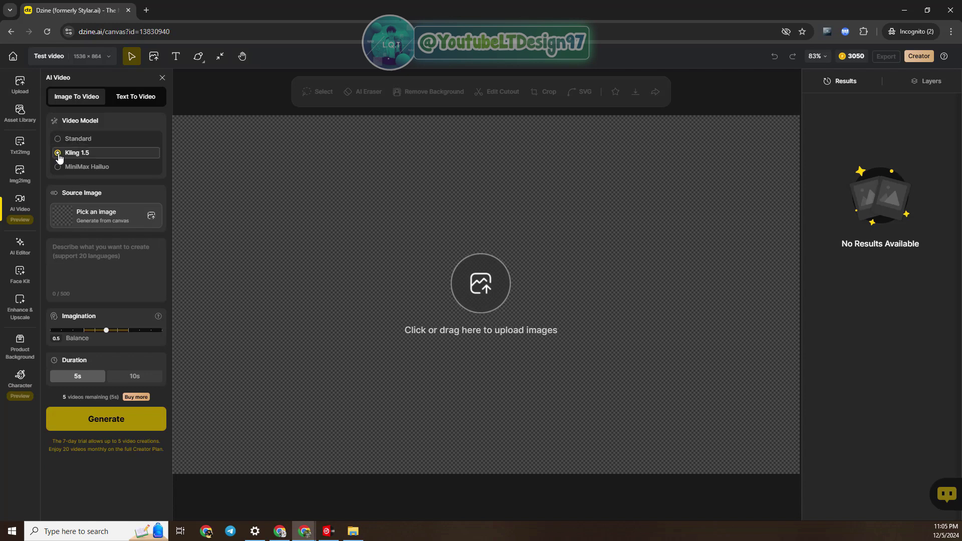
click(58, 168)
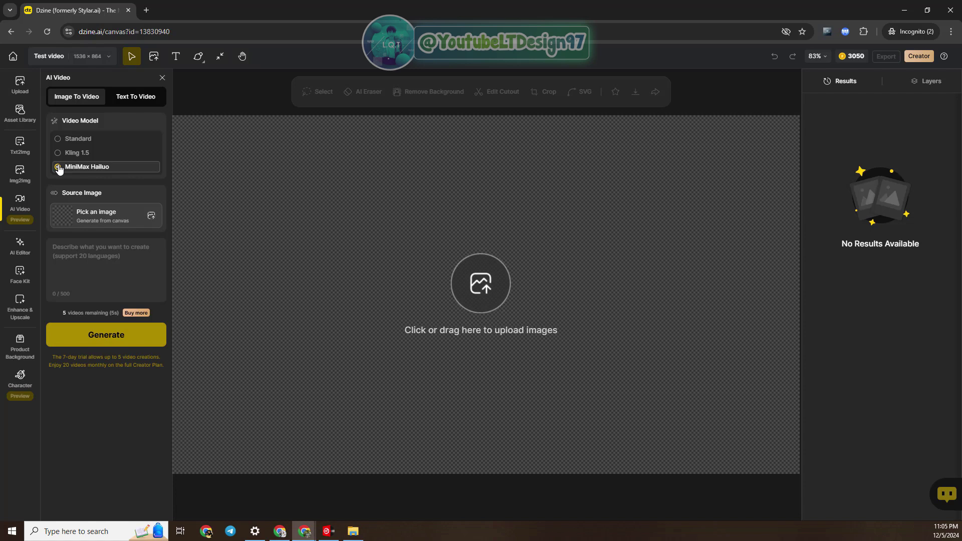
Set the AI Video tool to text-to-video mode with the MiniMax Hailuo model
click(131, 103)
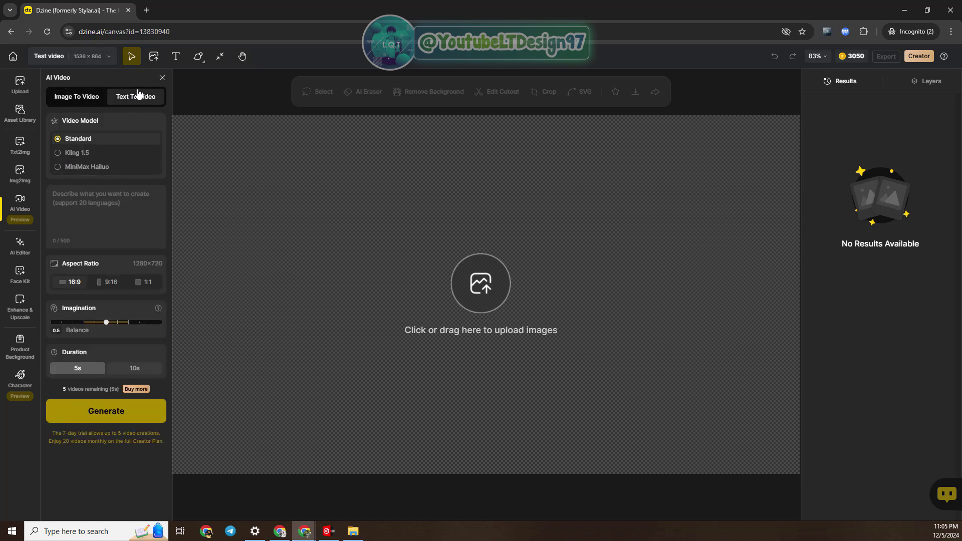
click(83, 156)
click(84, 167)
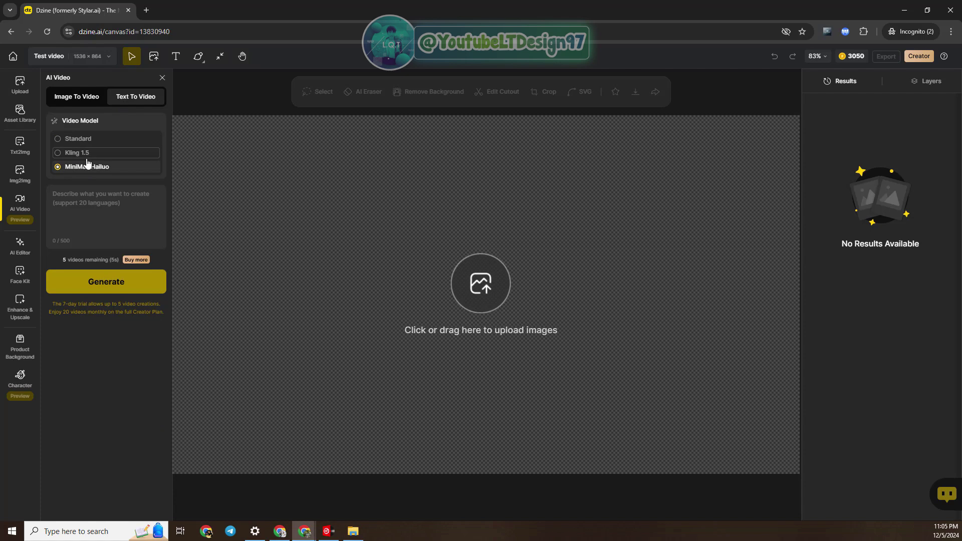
click(83, 103)
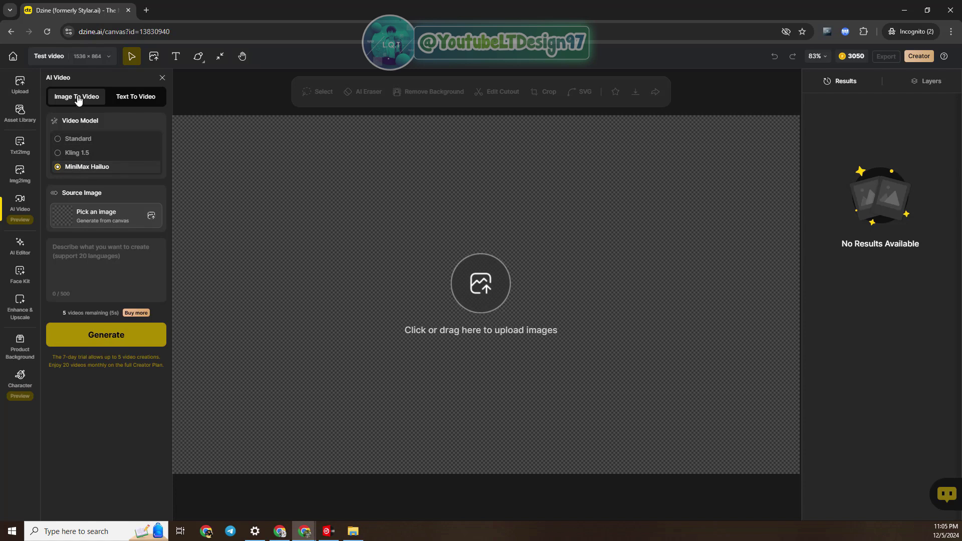
click(128, 103)
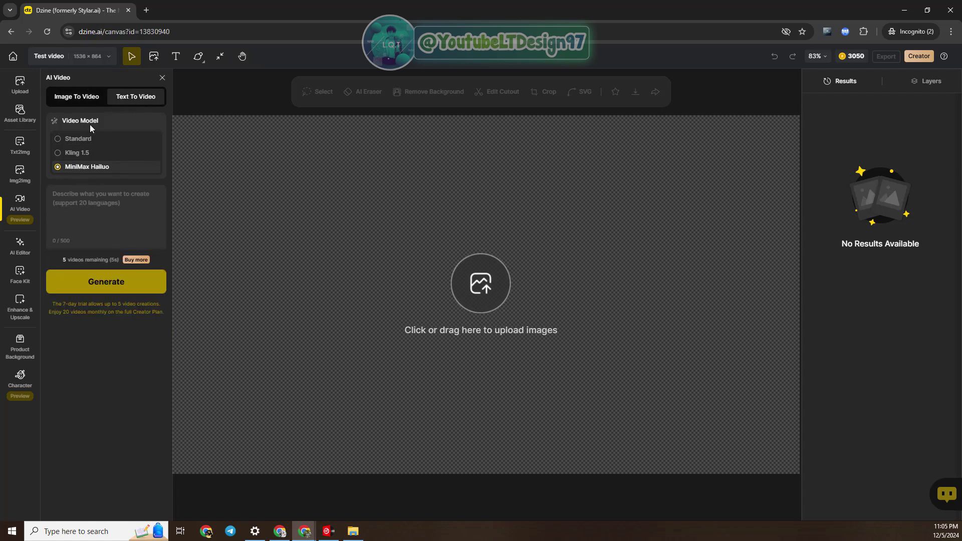
Generate a video from "A 3D animation Disney-style Santa's workshop with elves crafting toys under golden lights, surrounded by snowy landscapes and glowing reindeer preparing for their journey"
click(71, 210)
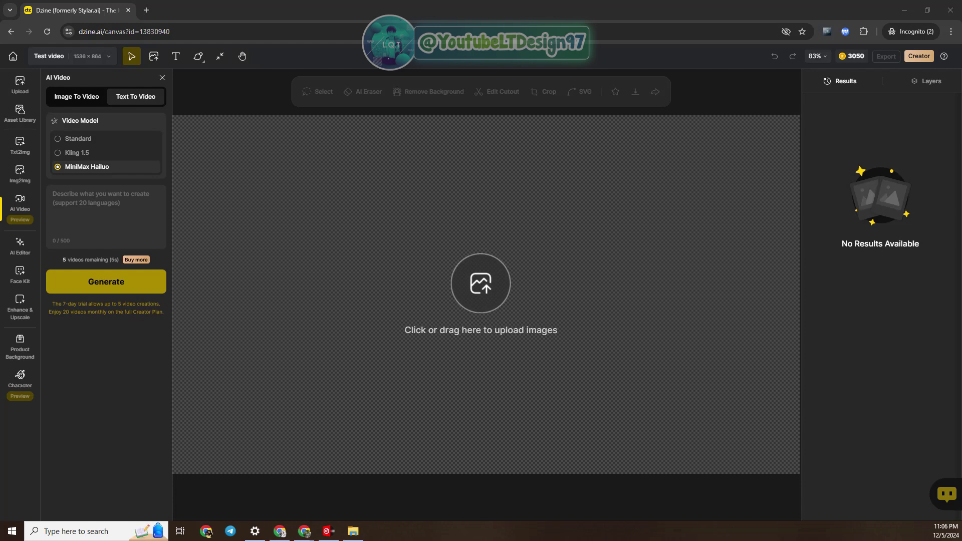
click(82, 208)
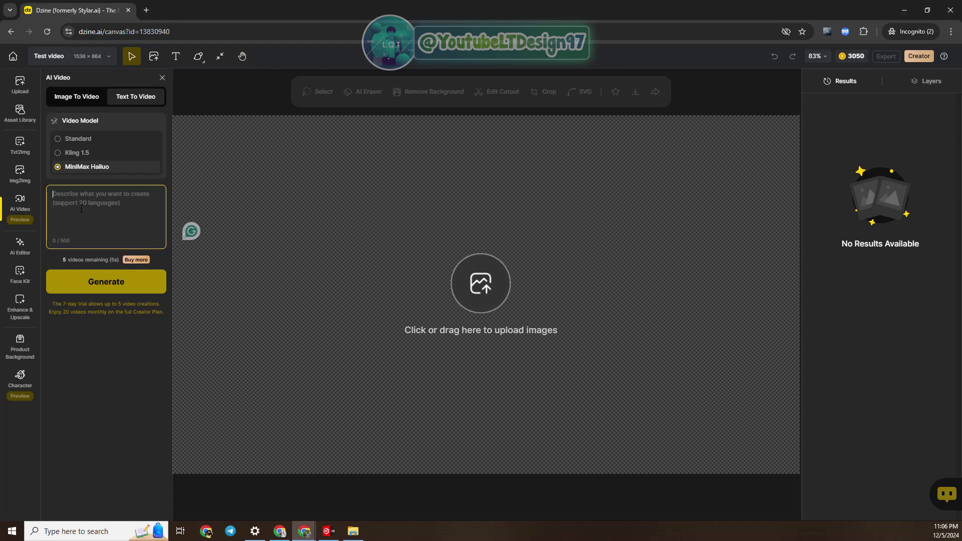
text(A 3D animation Disney-style Santa's workshop with elves crafting toys under golden lights, surrounded by snowy landscapes and glowing reindeer preparing for their journey)
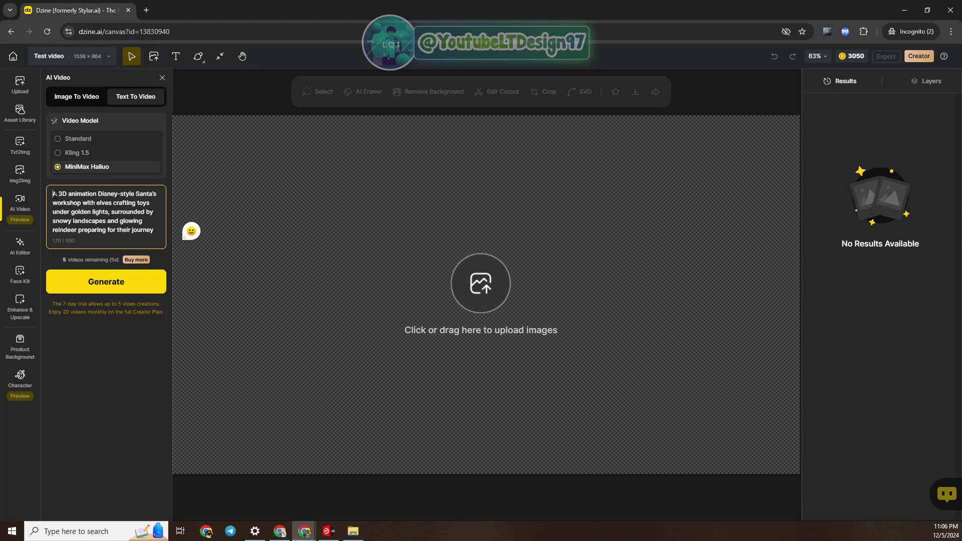
drag(54, 193, 143, 241)
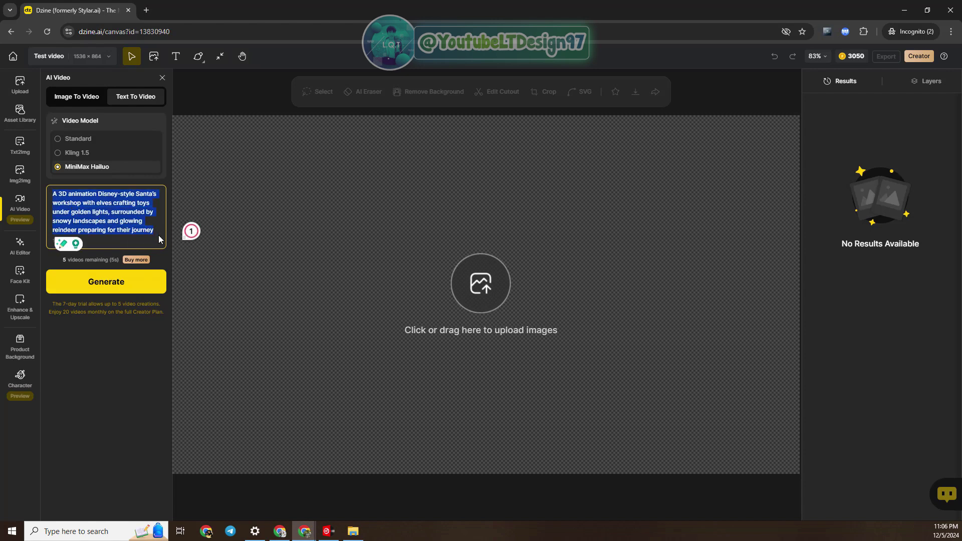
click(111, 286)
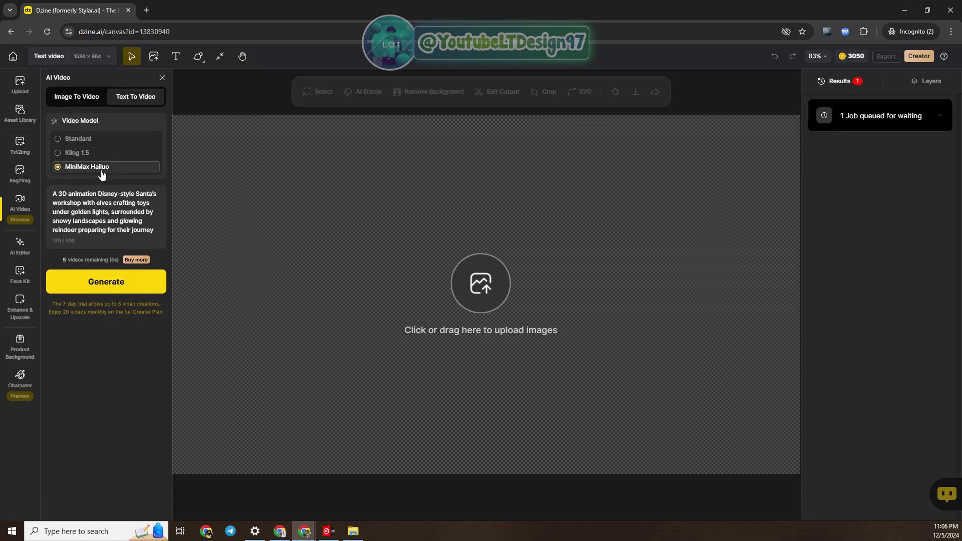
click(939, 121)
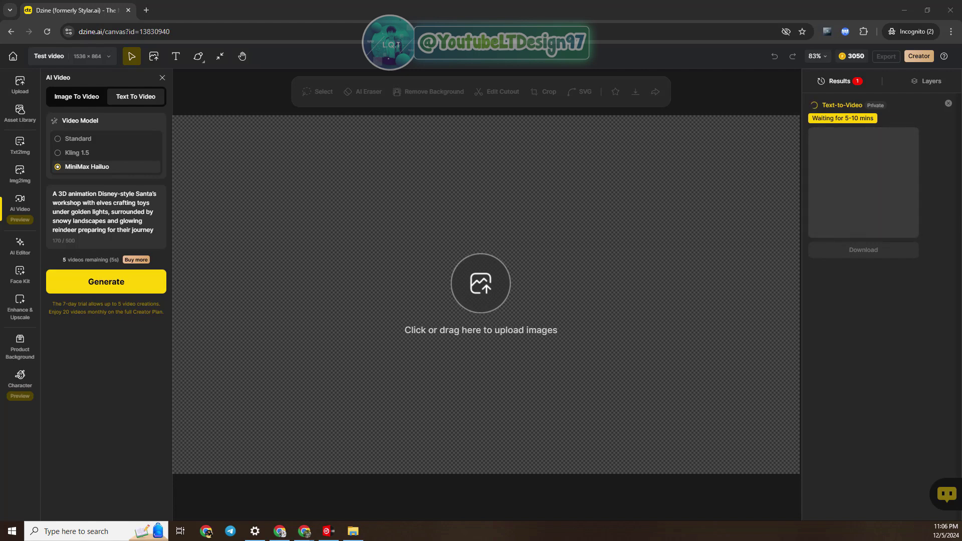
click(64, 314)
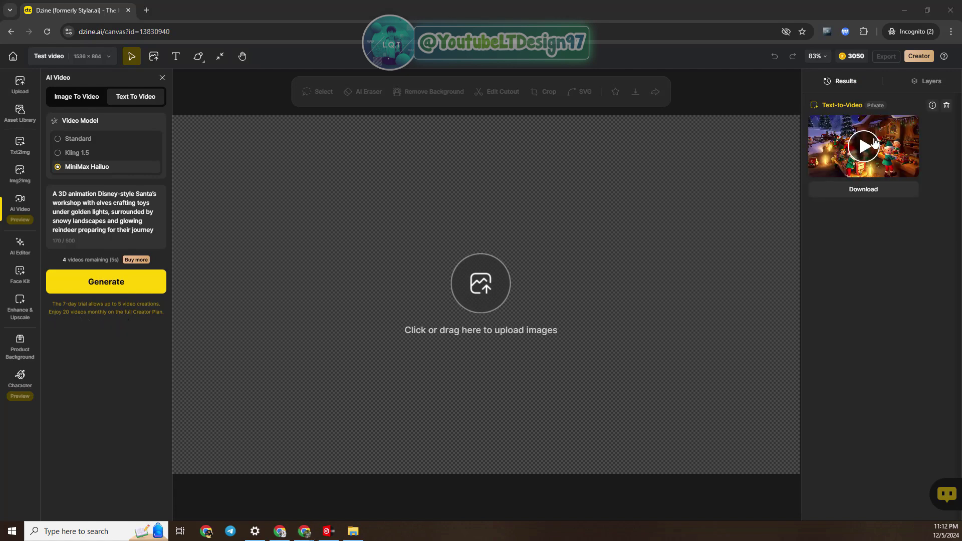
Preview the generated Santa's workshop video, and download it to watch it maximized in Media Player
click(873, 143)
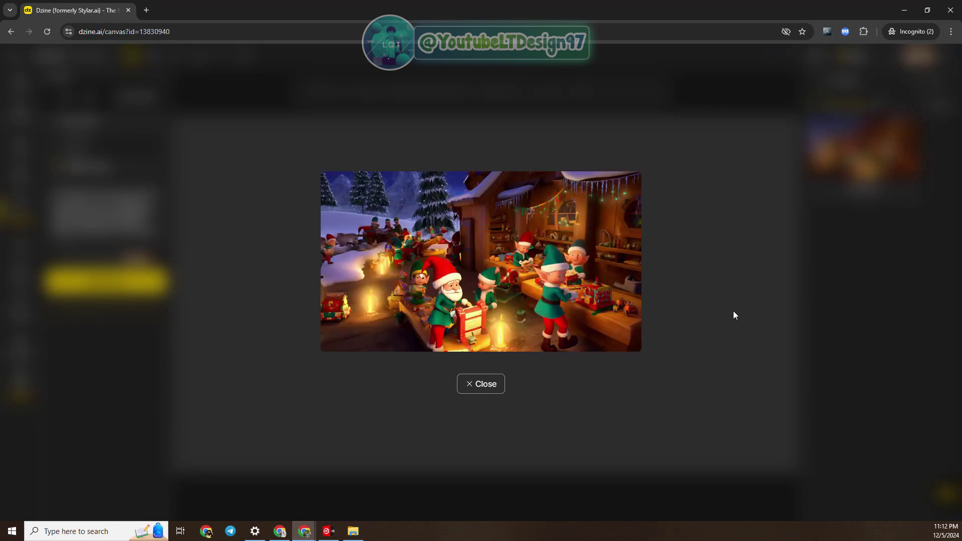
click(871, 176)
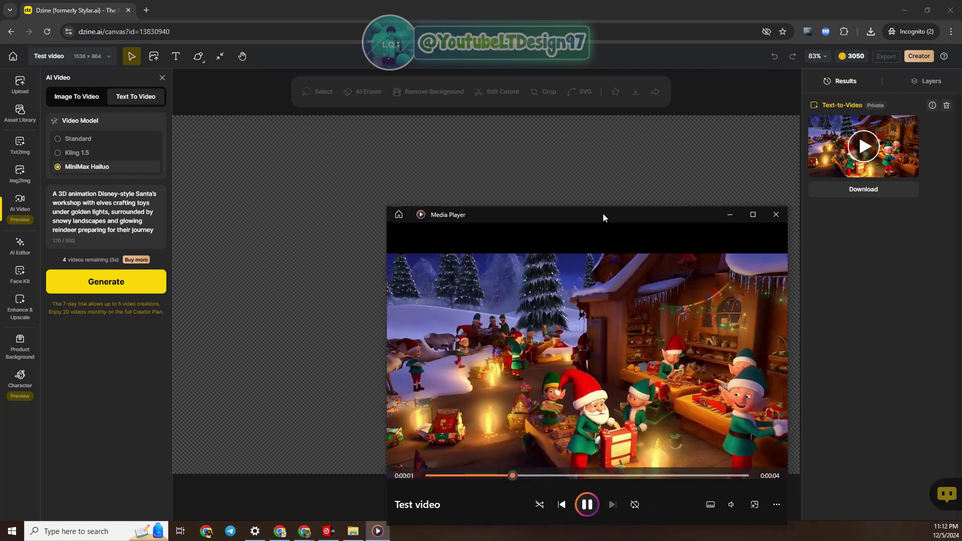
click(745, 213)
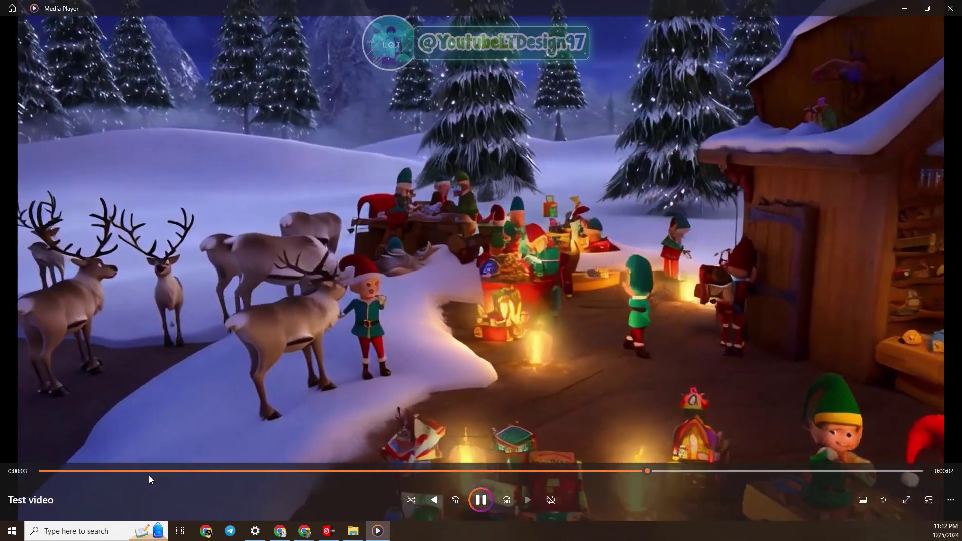
click(96, 471)
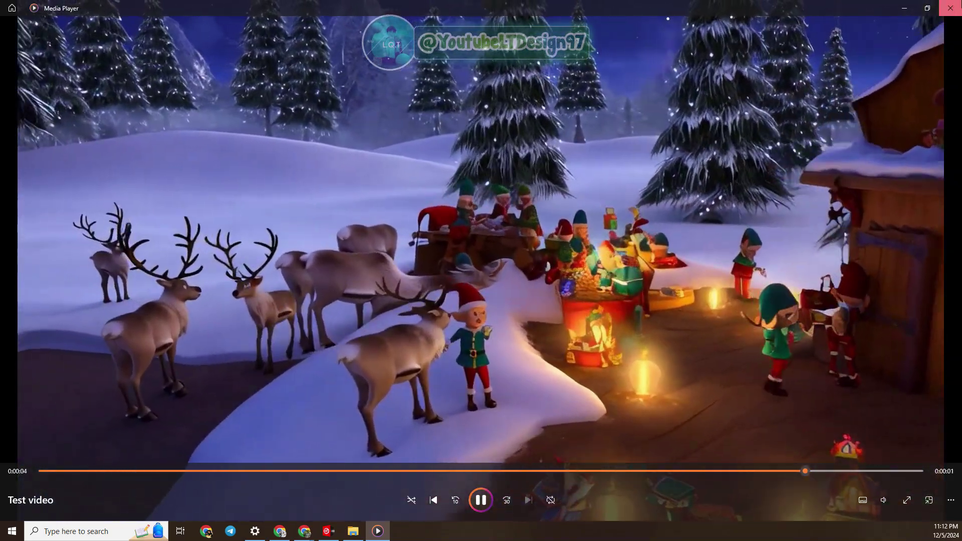
click(911, 4)
click(854, 165)
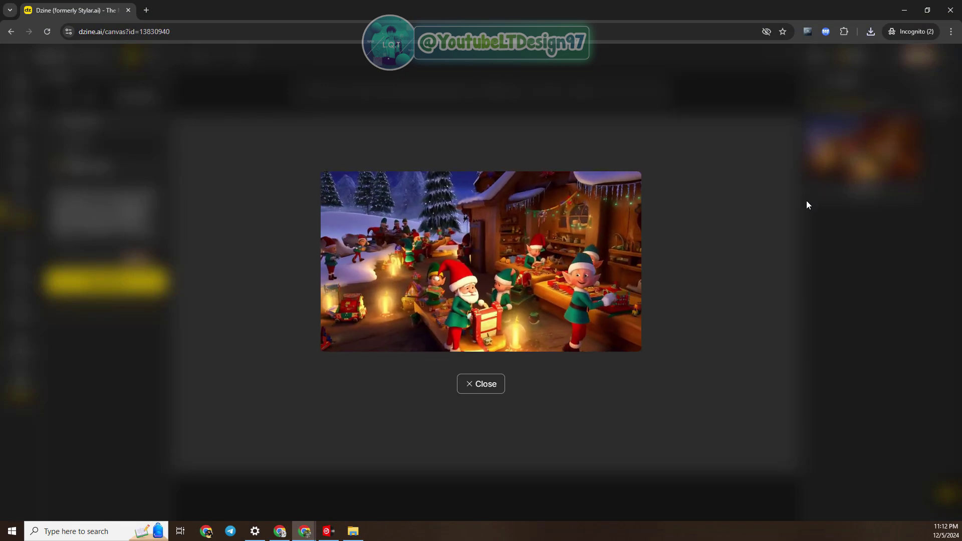
click(806, 205)
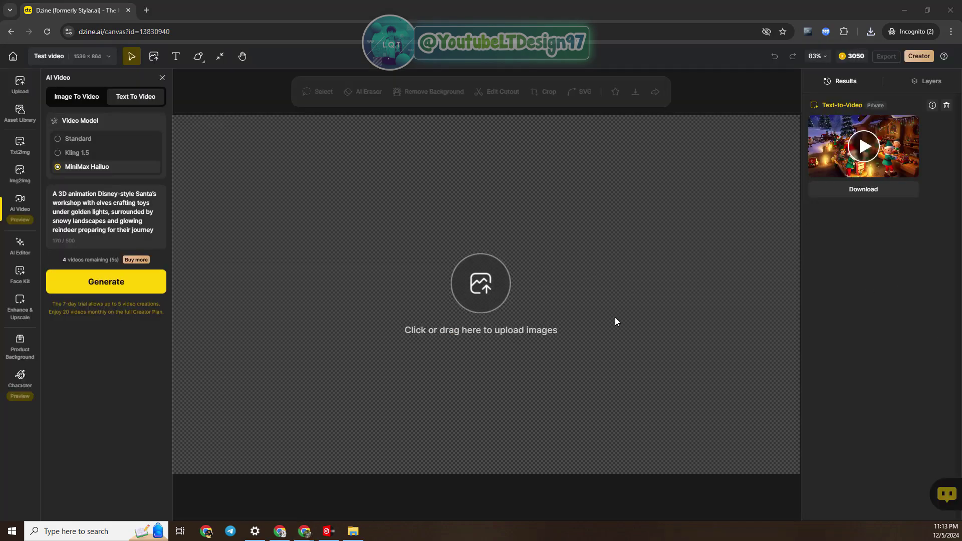
Generate a video from a new prompt about a yellow stuffed animal stirring a pot of boiling water that explodes, with the water freezing into ice
click(121, 221)
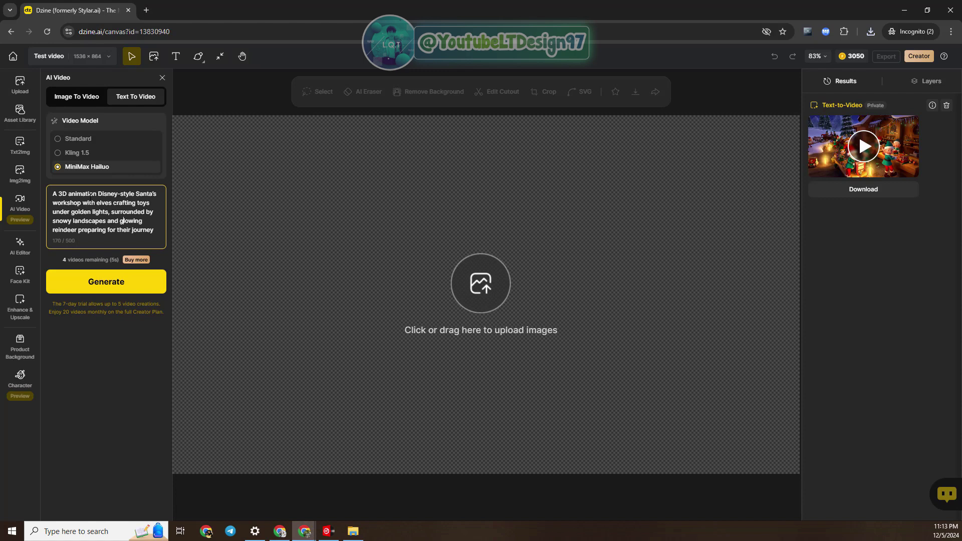
key(ctrl+a)
right_click(93, 212)
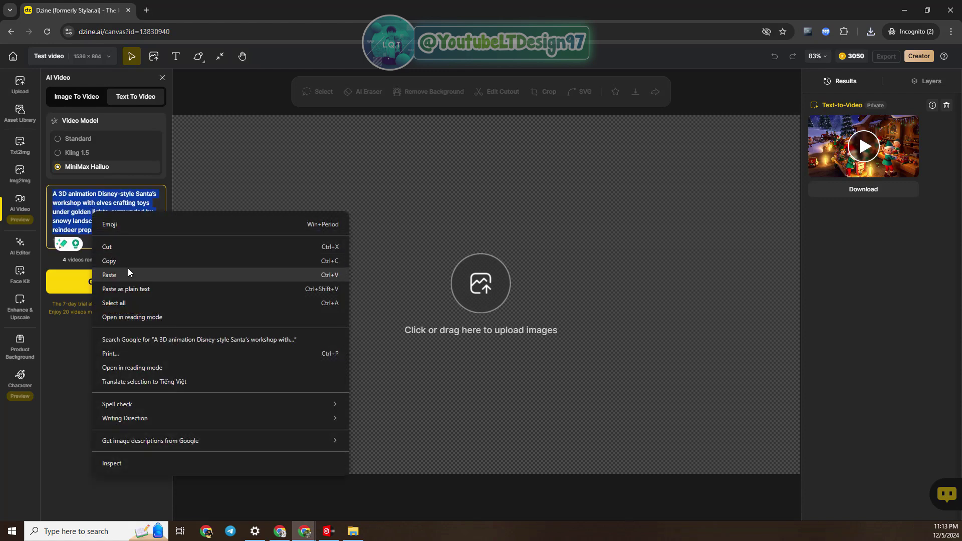
click(128, 276)
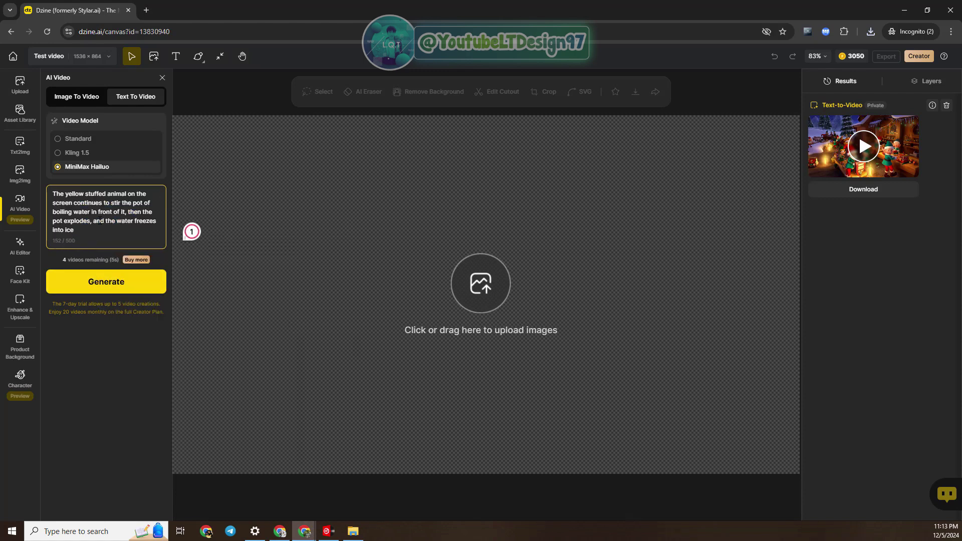
drag(108, 234, 46, 193)
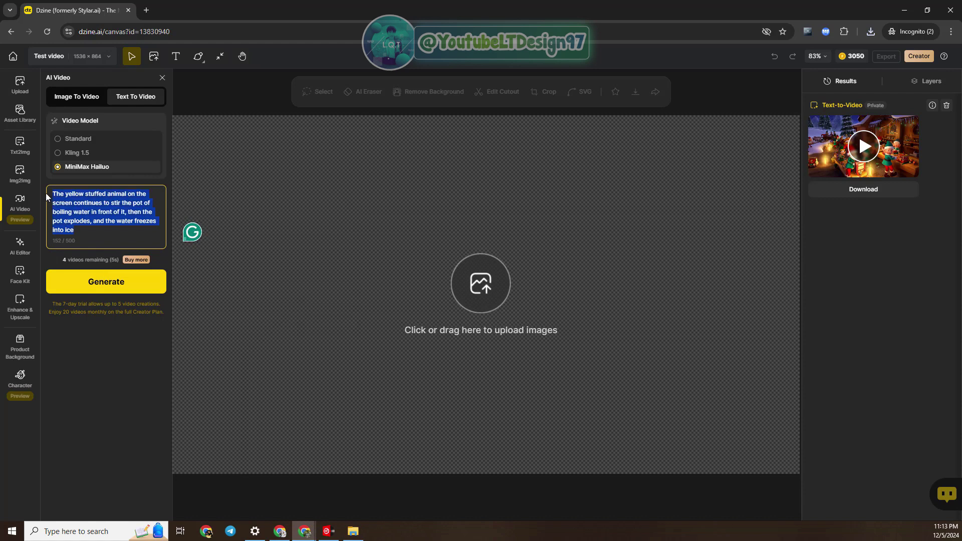
click(108, 236)
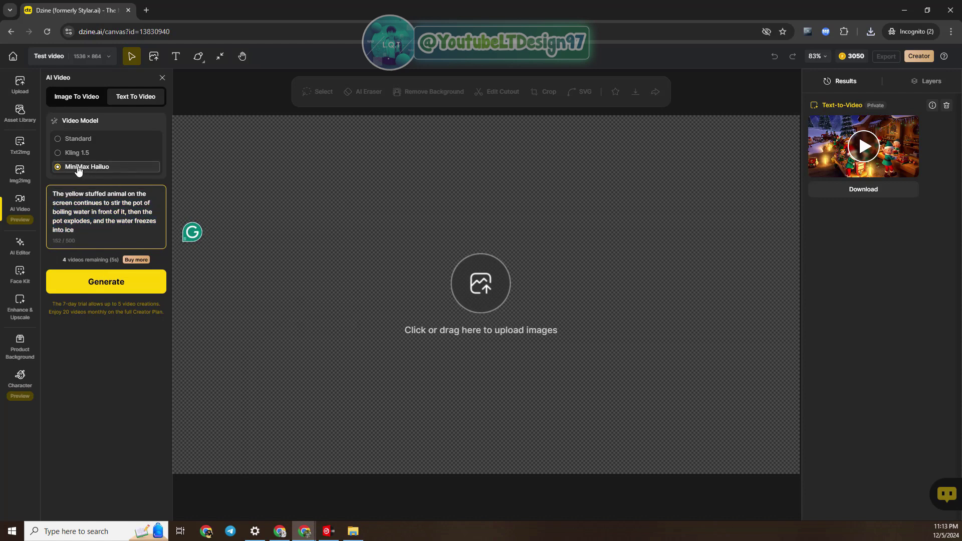
click(114, 285)
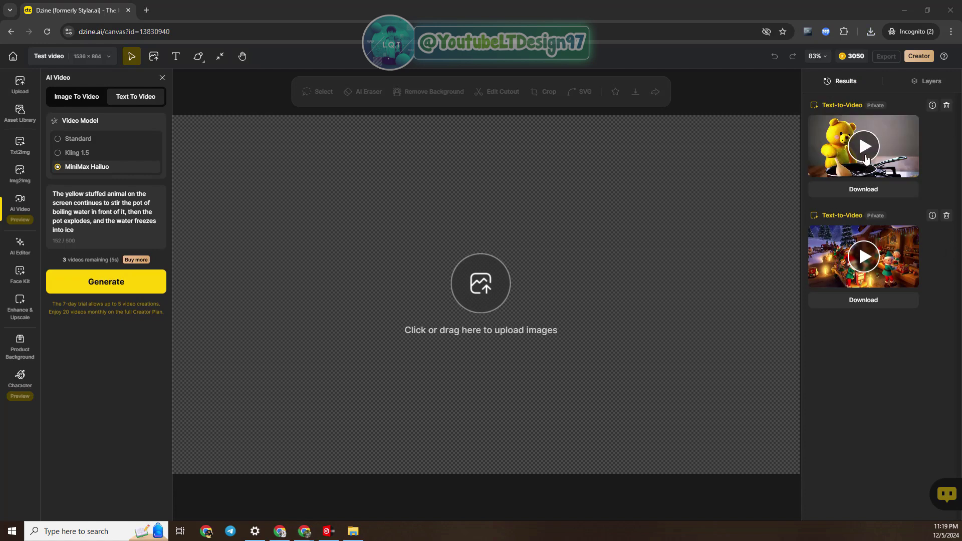
Preview the generated yellow stuffed animal video and close the preview
click(864, 147)
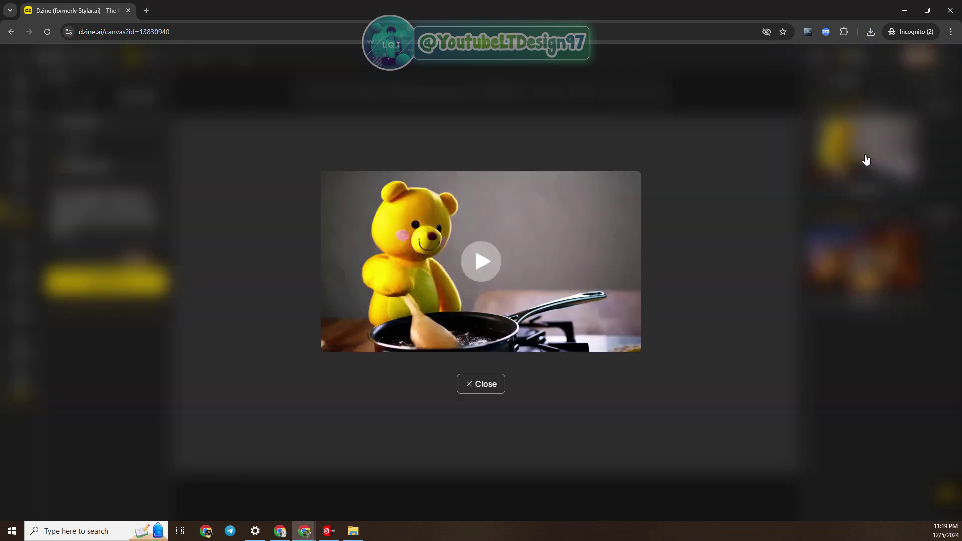
click(769, 229)
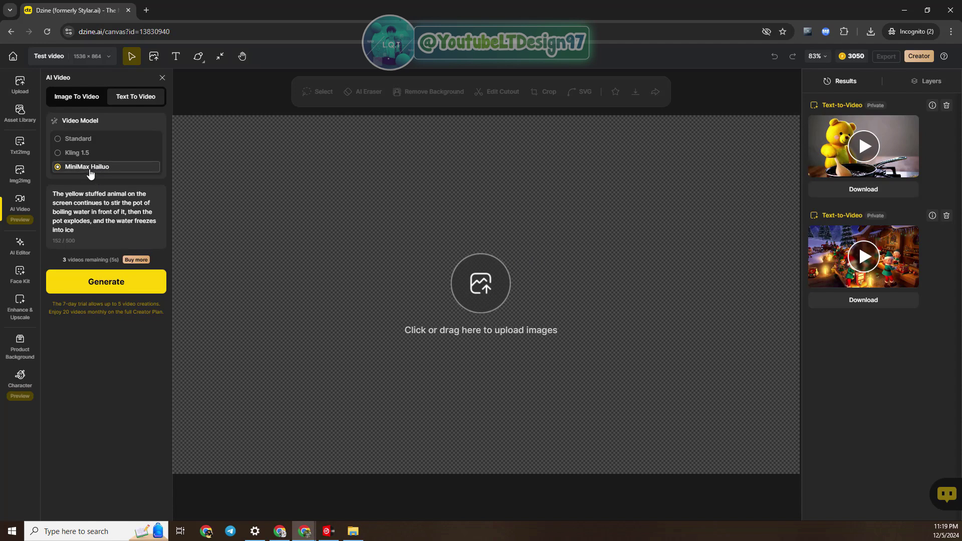
Set up an image-to-video generation with the Kling 1.5 model, using the fluffy puppy in laundry picture as the source image
click(77, 154)
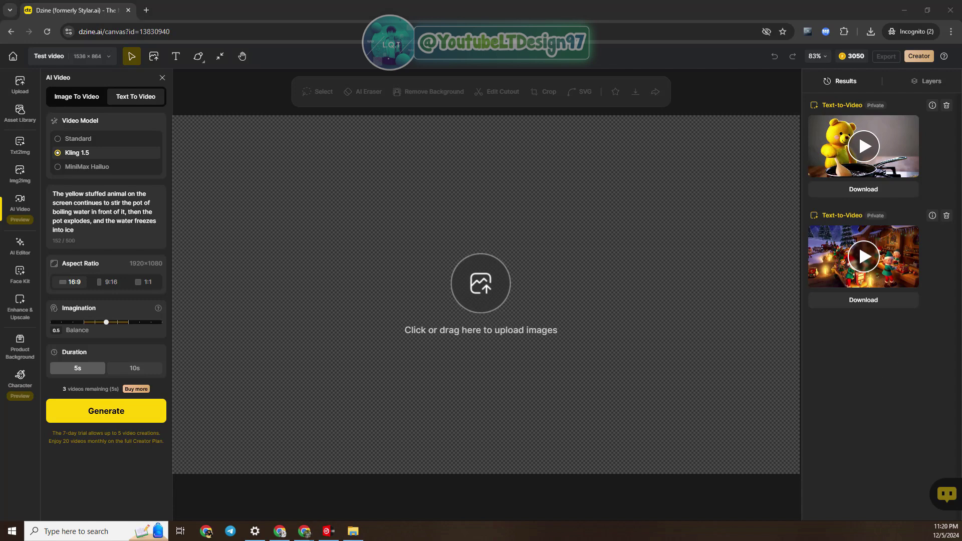
click(140, 100)
click(80, 102)
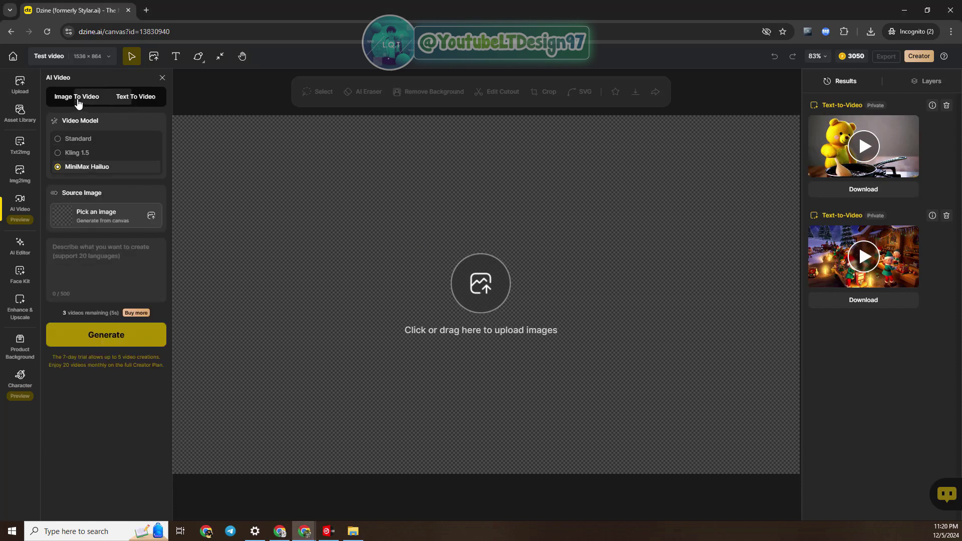
click(64, 155)
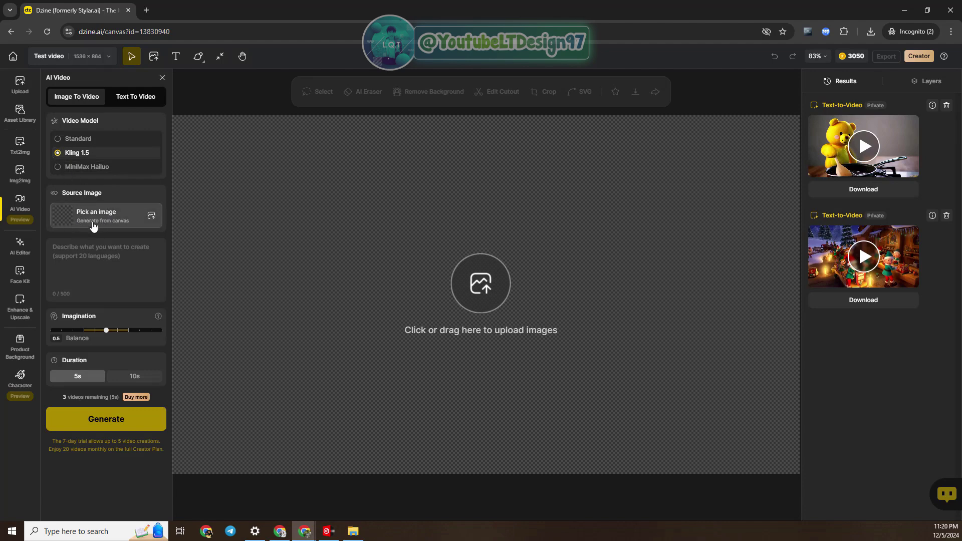
click(73, 222)
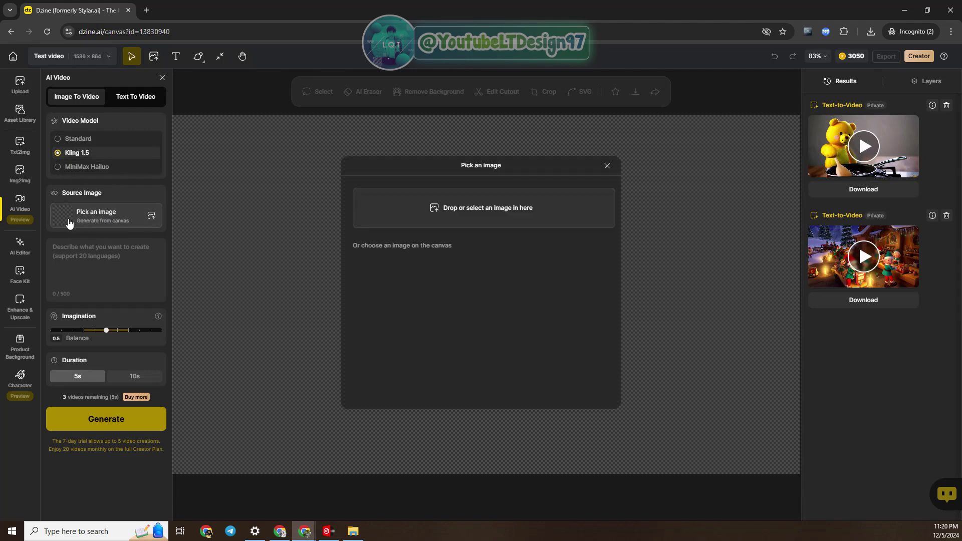
click(360, 213)
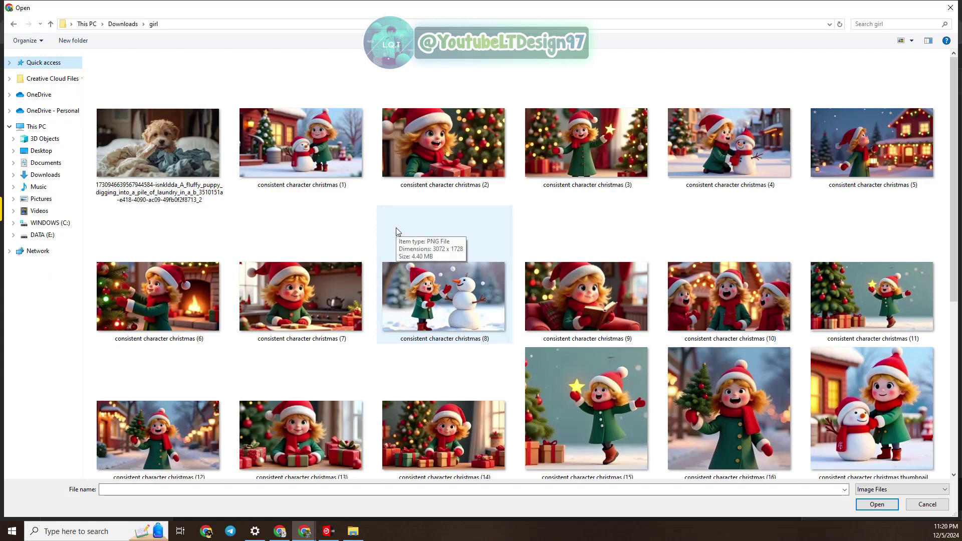
double_click(160, 147)
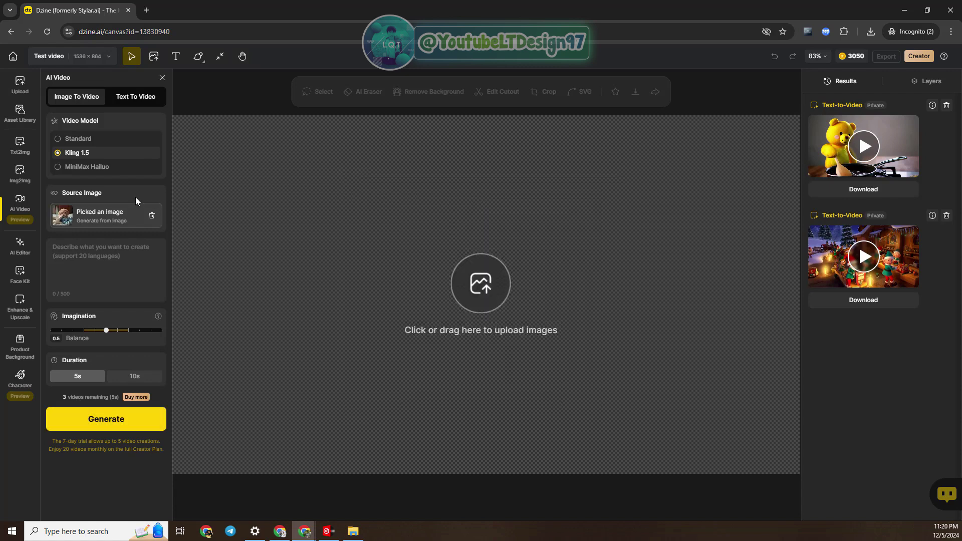
Generate a video from the pasted prompt about the puppy's blue-glowing eyes floating and folding the messy clothes, and preview the result
click(85, 256)
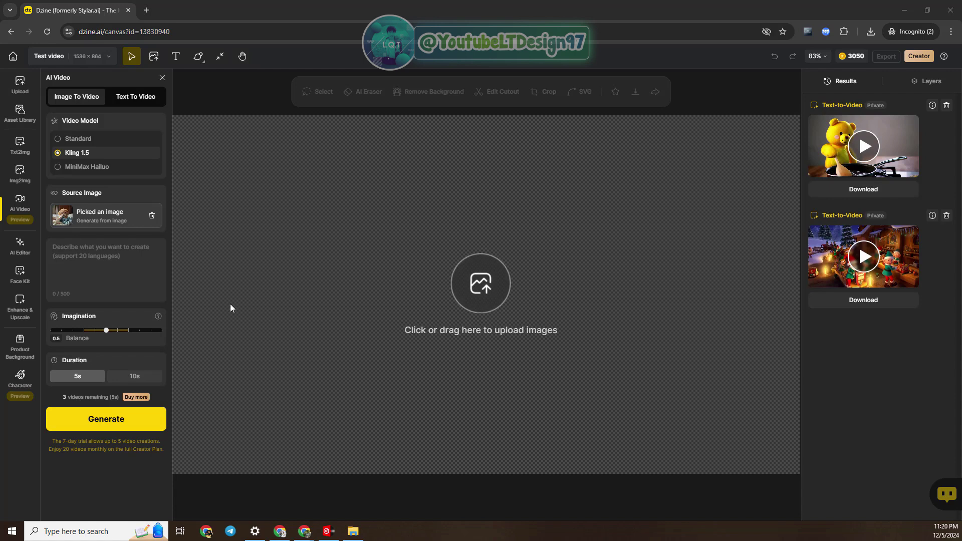
click(123, 256)
right_click(123, 257)
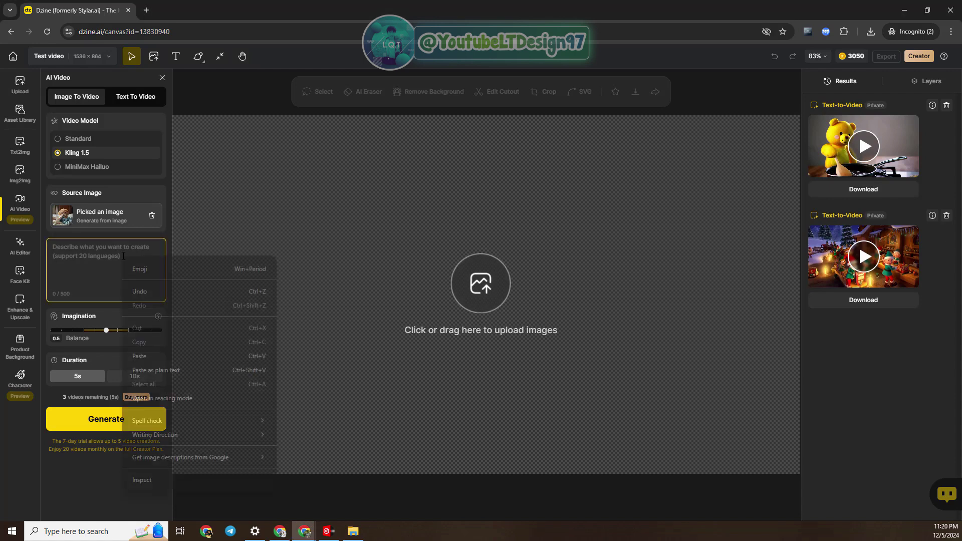
click(149, 355)
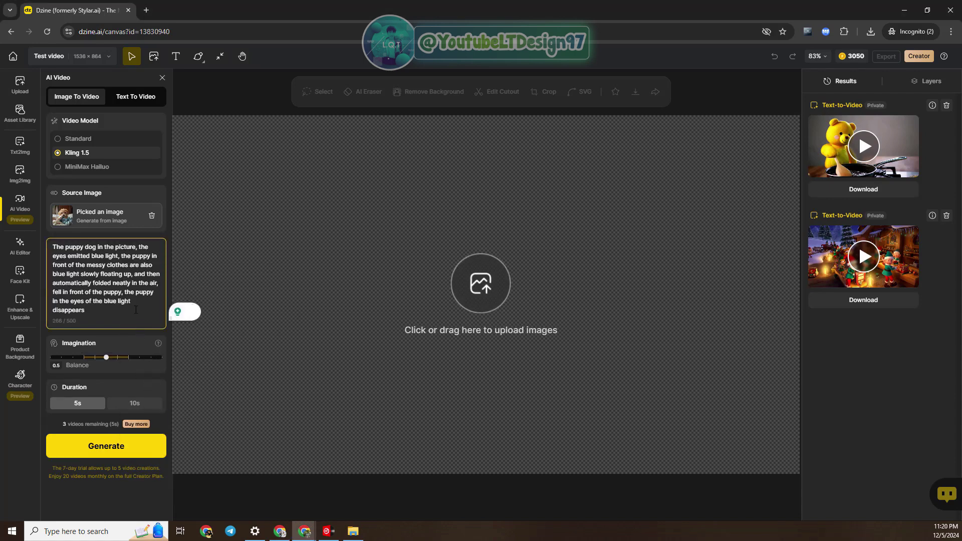
click(112, 448)
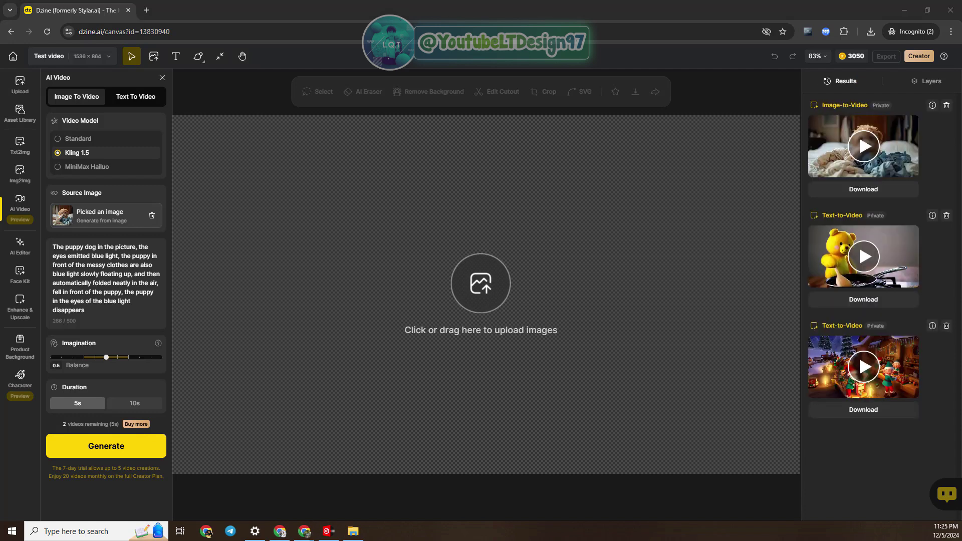
click(868, 153)
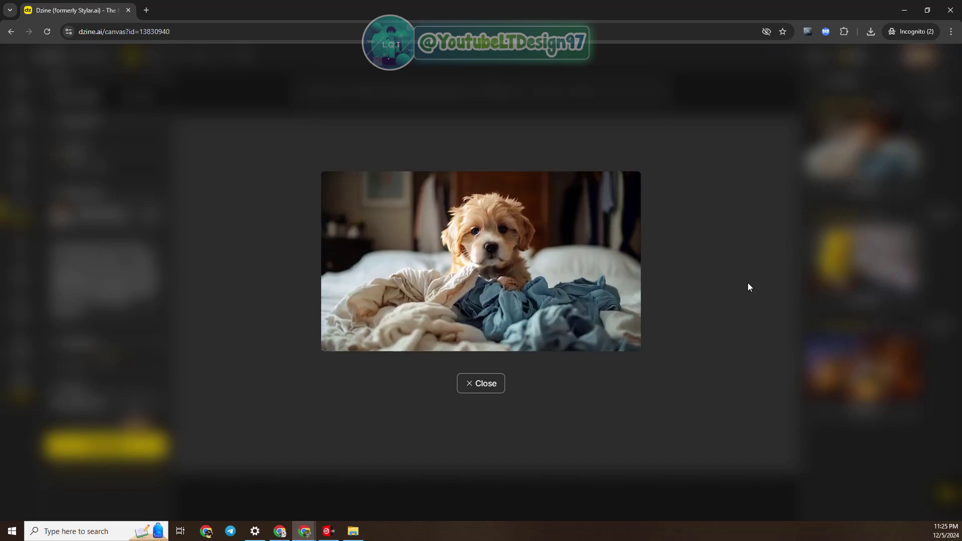
click(846, 322)
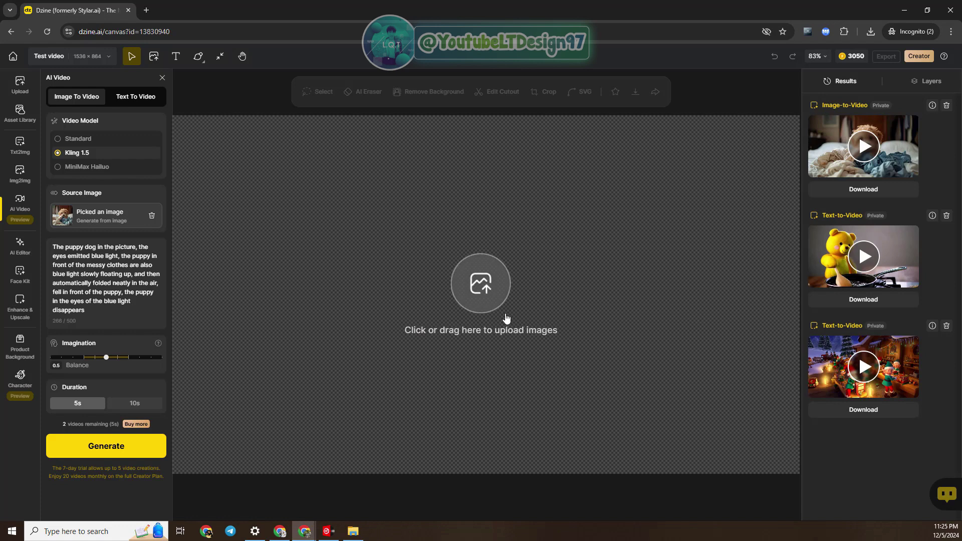
Replace the source image with "consistent character christmas (1)"
click(151, 215)
click(127, 225)
click(505, 209)
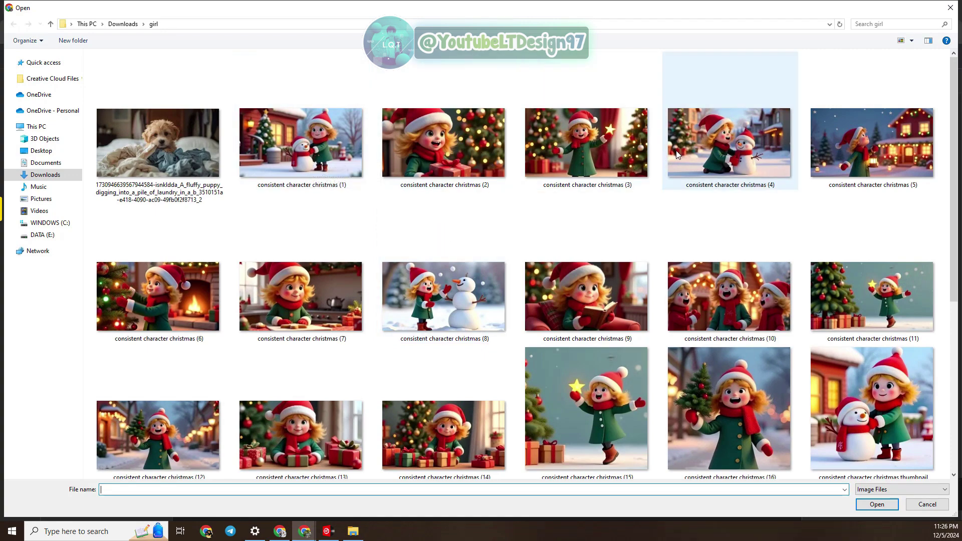
double_click(338, 151)
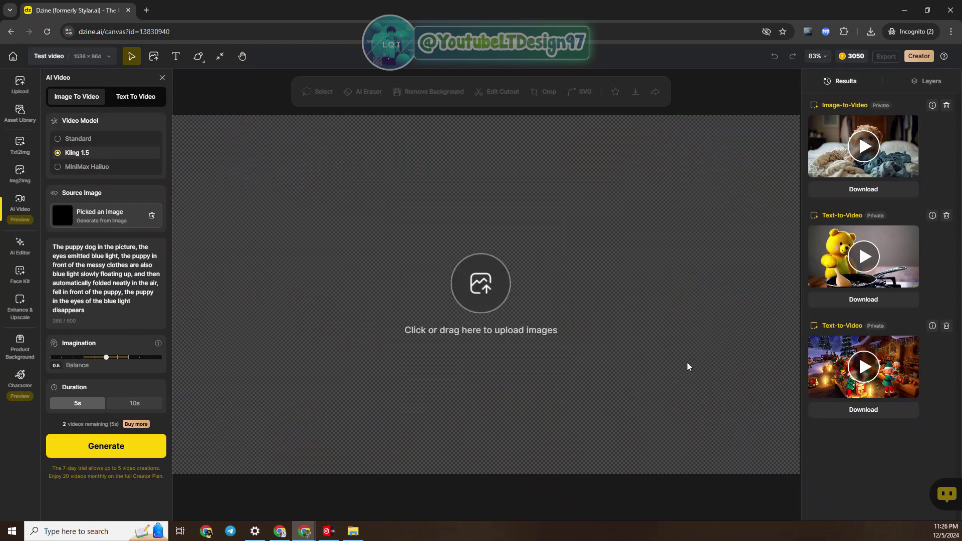
Clear the puppy prompt and generate a video from the girl and snowman image without any prompt
click(82, 309)
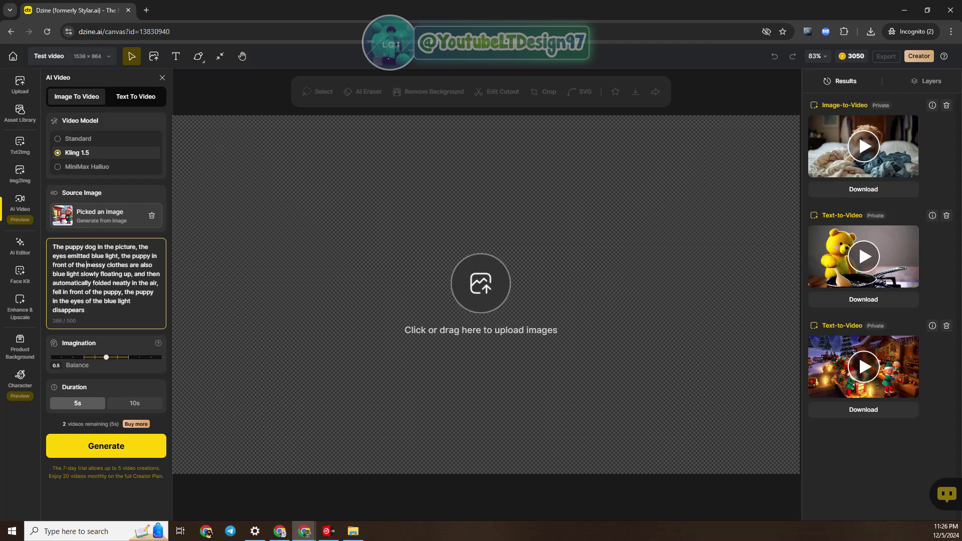
drag(82, 309, 51, 246)
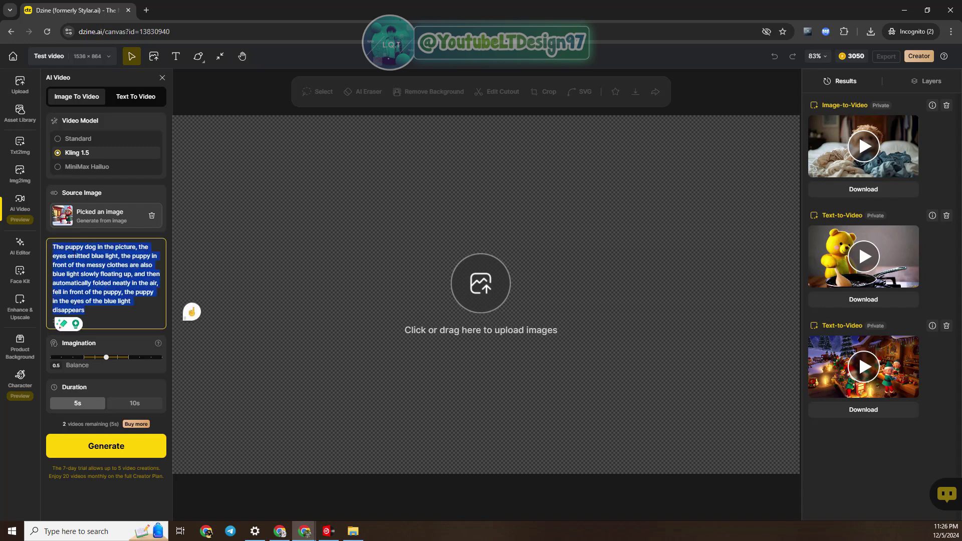
right_click(83, 272)
click(96, 291)
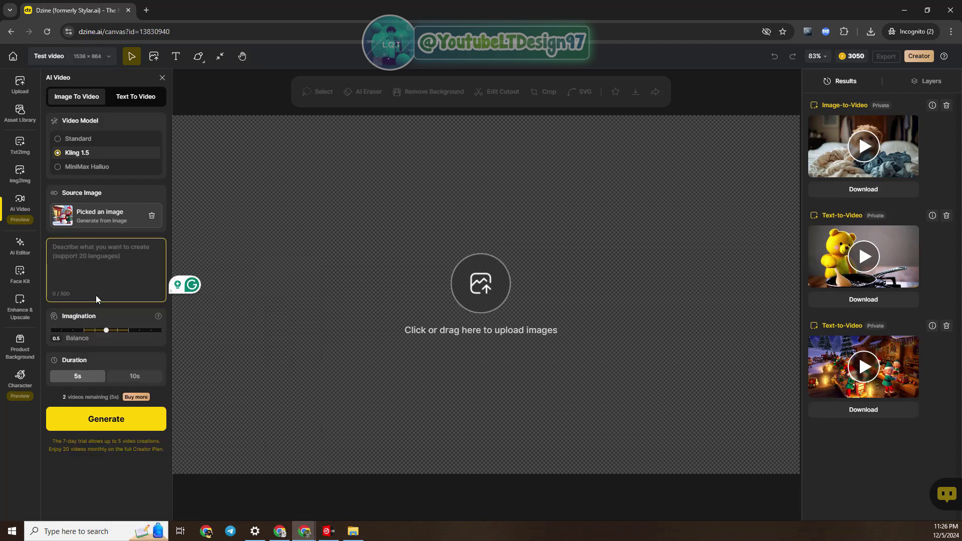
click(105, 424)
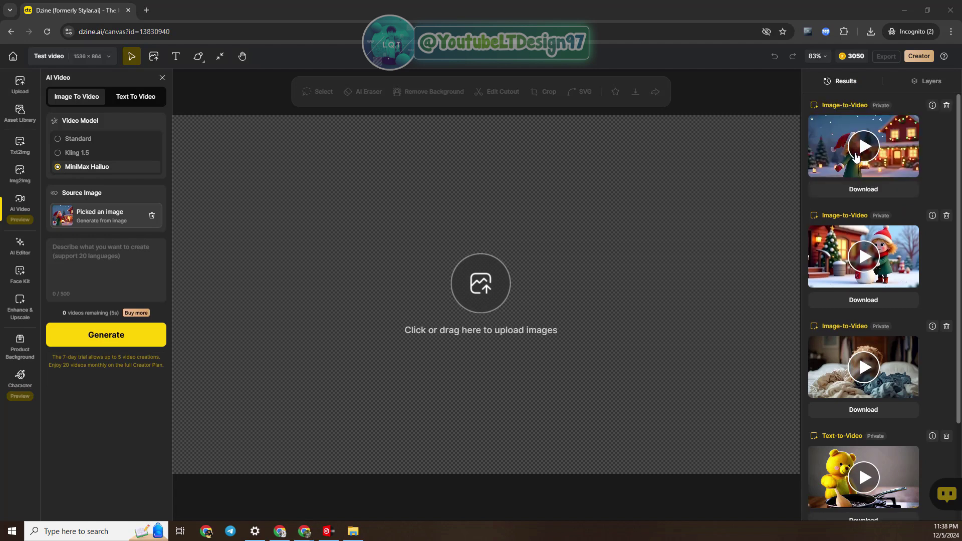
Preview the generated video of the girl holding a lantern near the decorated house, and close the preview
click(855, 158)
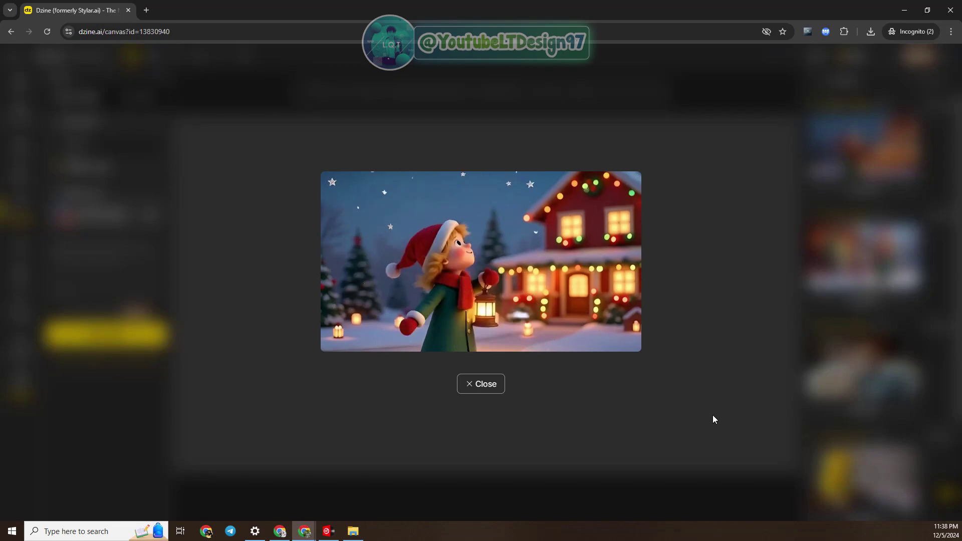
click(729, 369)
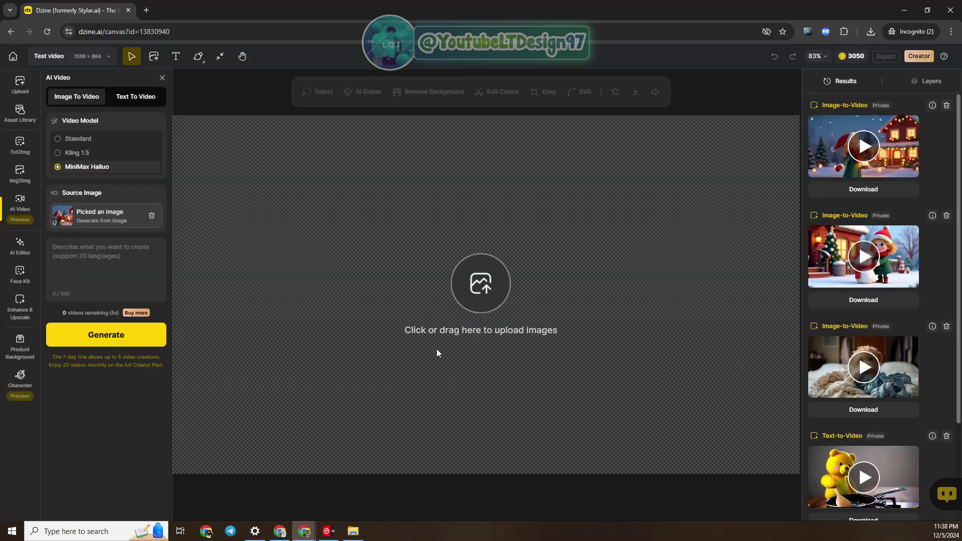
click(151, 218)
click(115, 215)
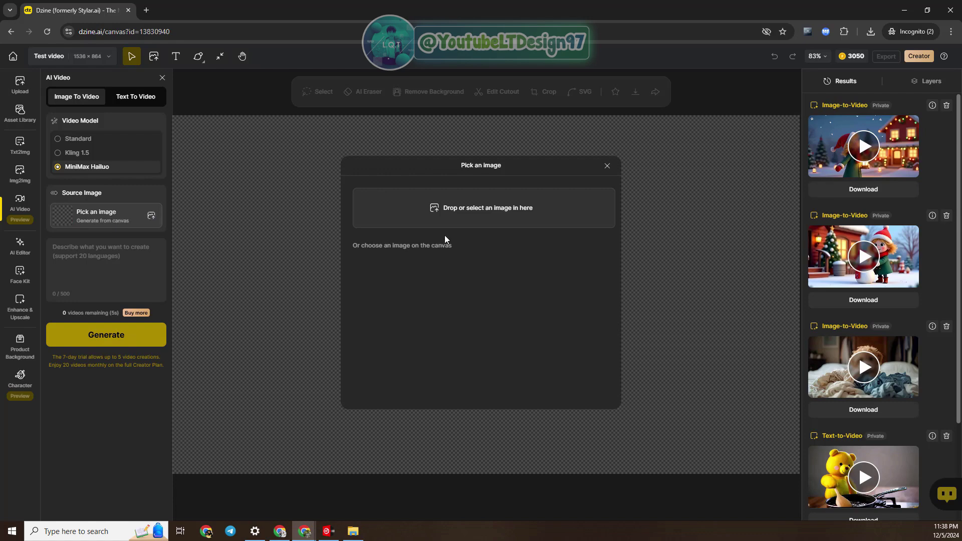
click(479, 219)
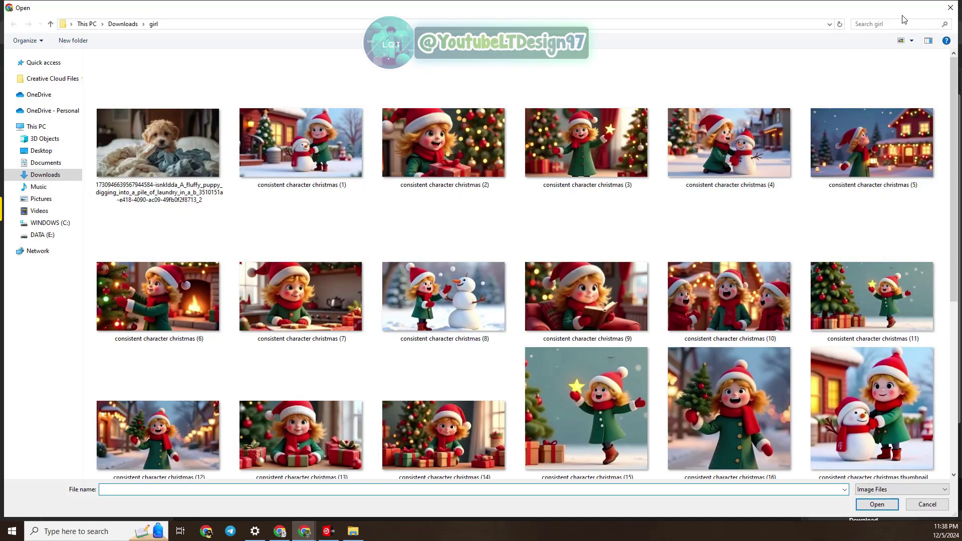
click(949, 8)
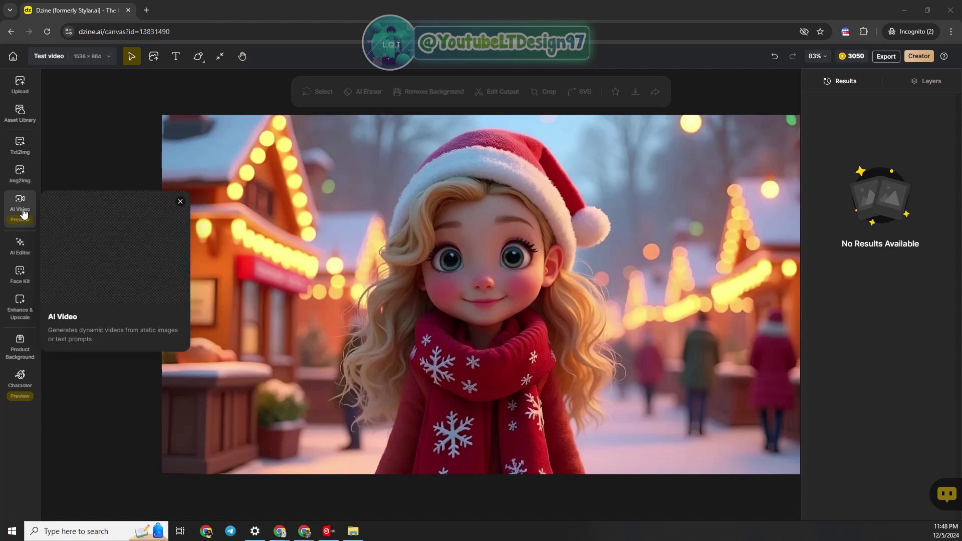
Generate an image-to-video clip of the girl in the red snowflake scarf with MiniMax Hailuo, and preview the result
click(25, 213)
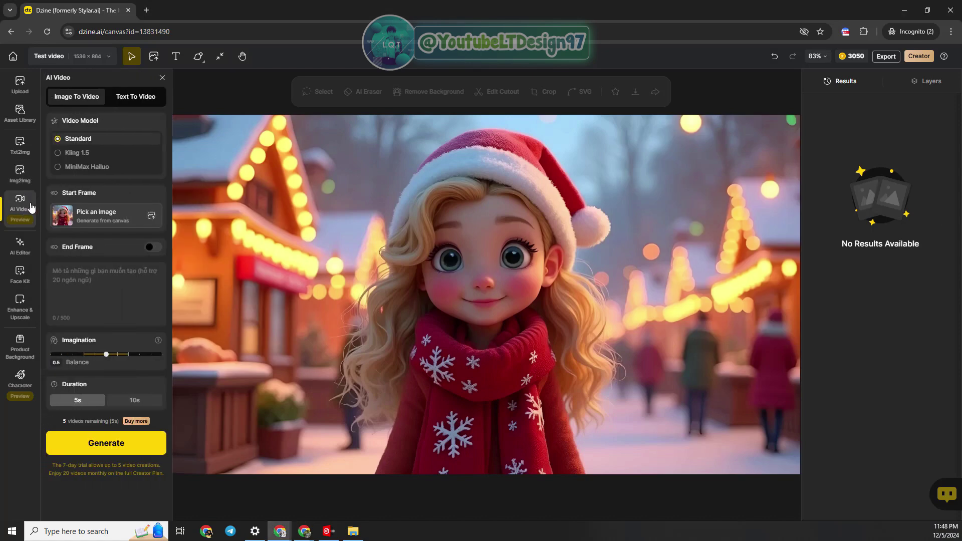
click(98, 167)
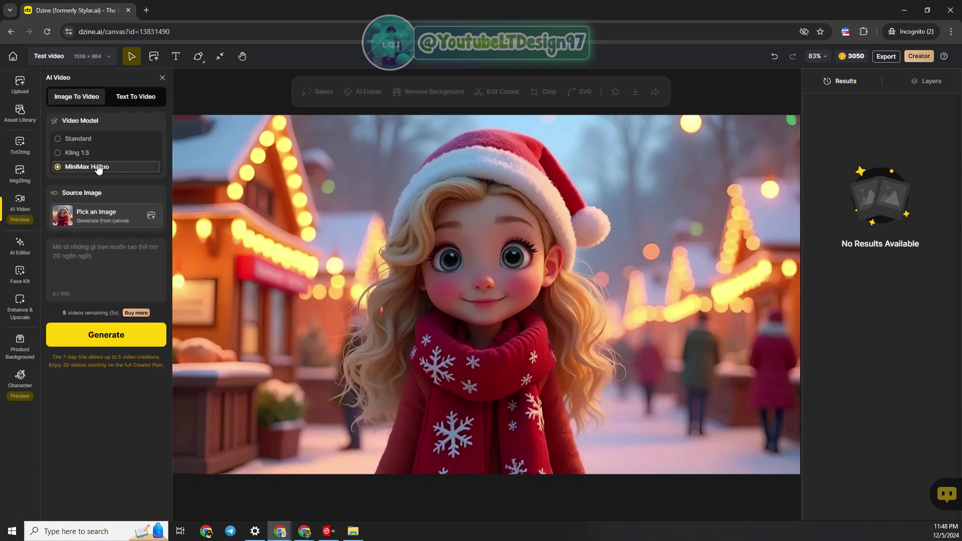
click(97, 335)
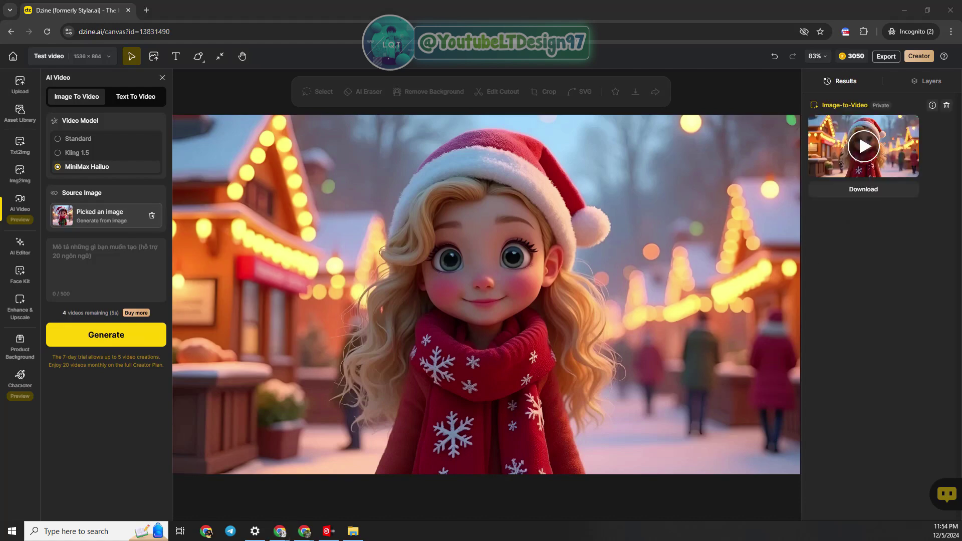
click(874, 158)
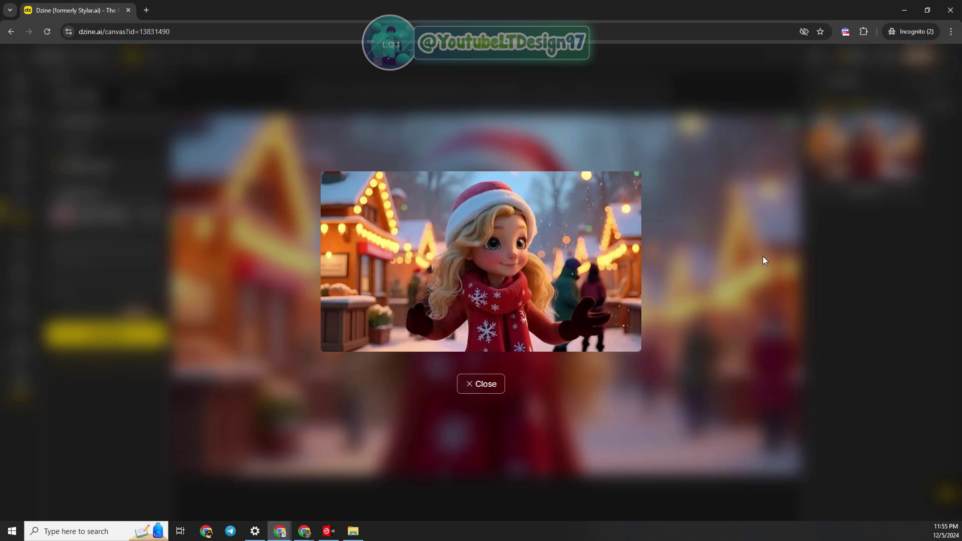
click(712, 244)
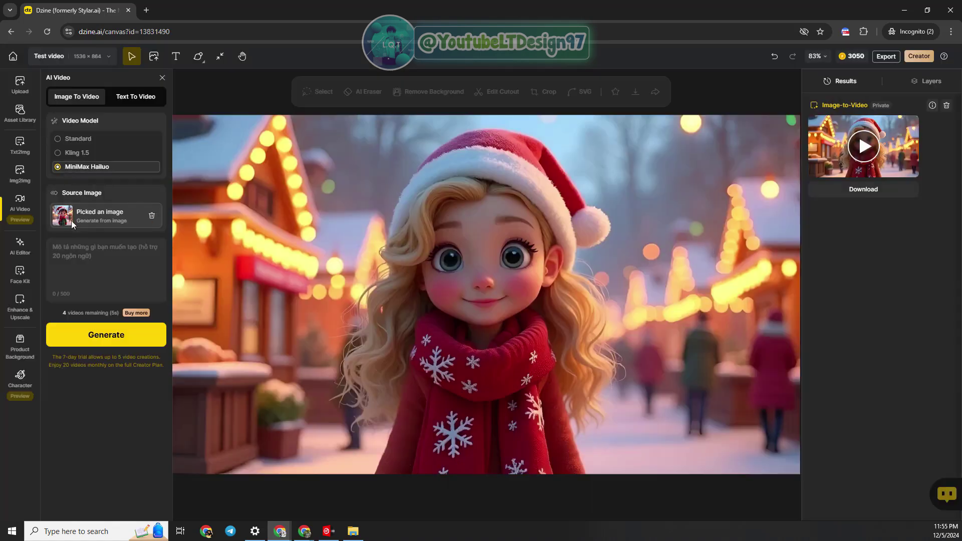
Generate a MiniMax Hailuo video from the picked image of the boy in the Santa hat, and preview the result
click(93, 341)
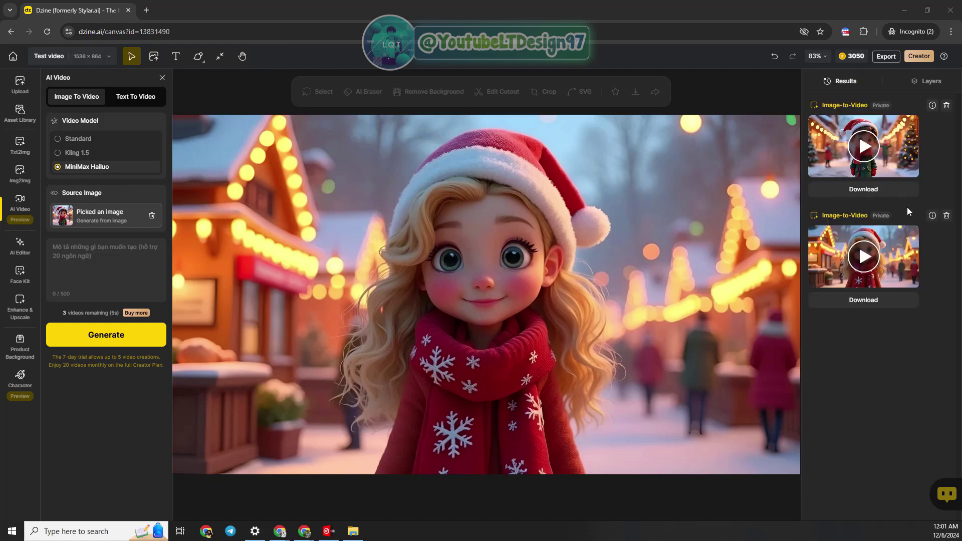
click(863, 148)
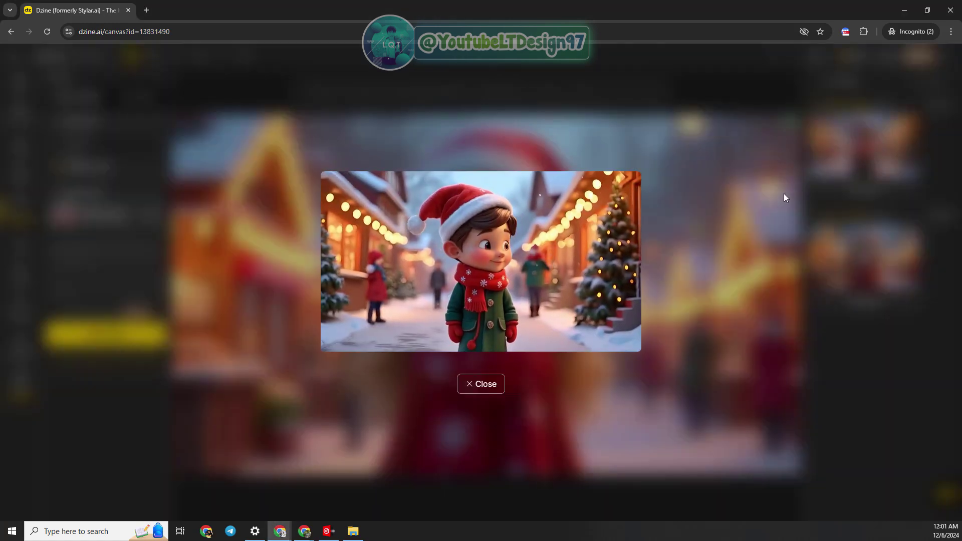
click(770, 217)
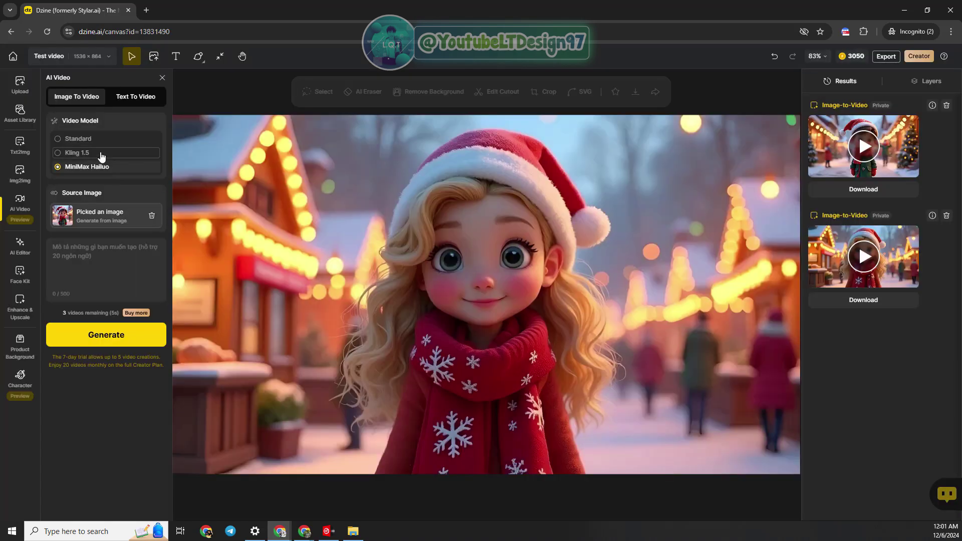
Pick a new source image of a character in a Santa hat, and set the video model to MiniMax Hailuo
click(101, 154)
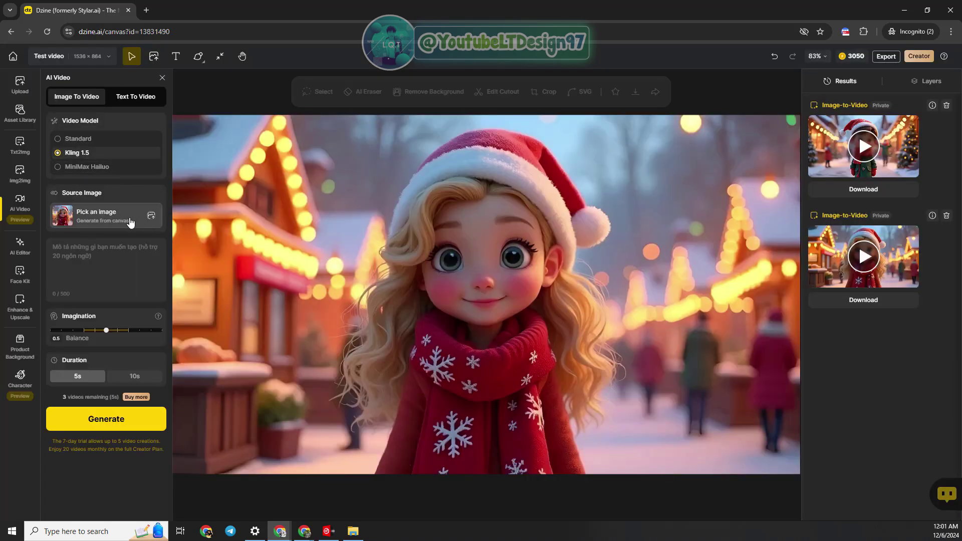
click(129, 222)
click(467, 210)
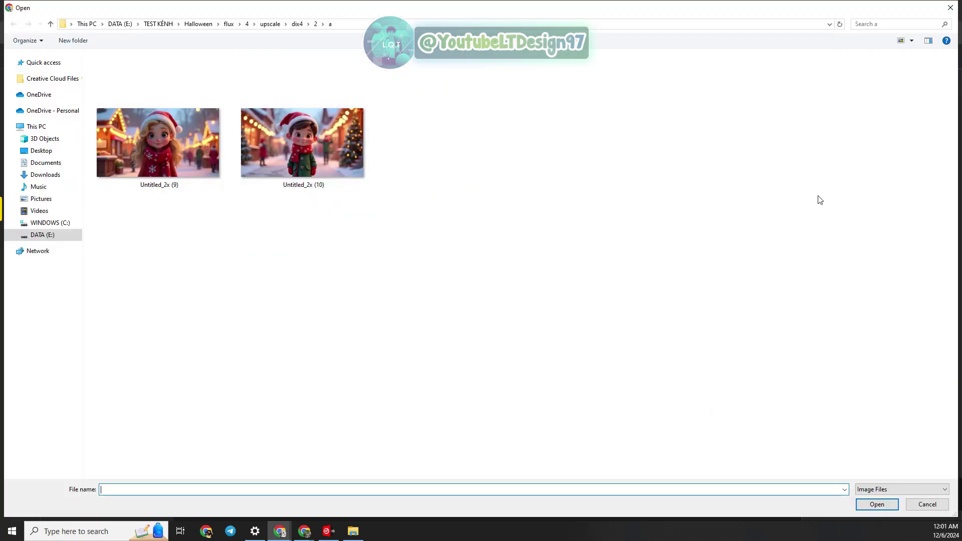
key(Escape)
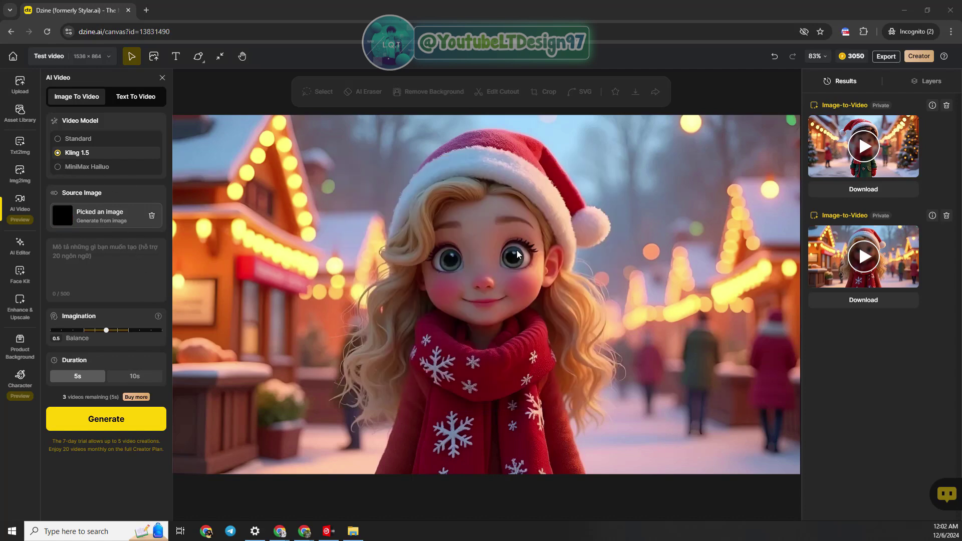
click(86, 167)
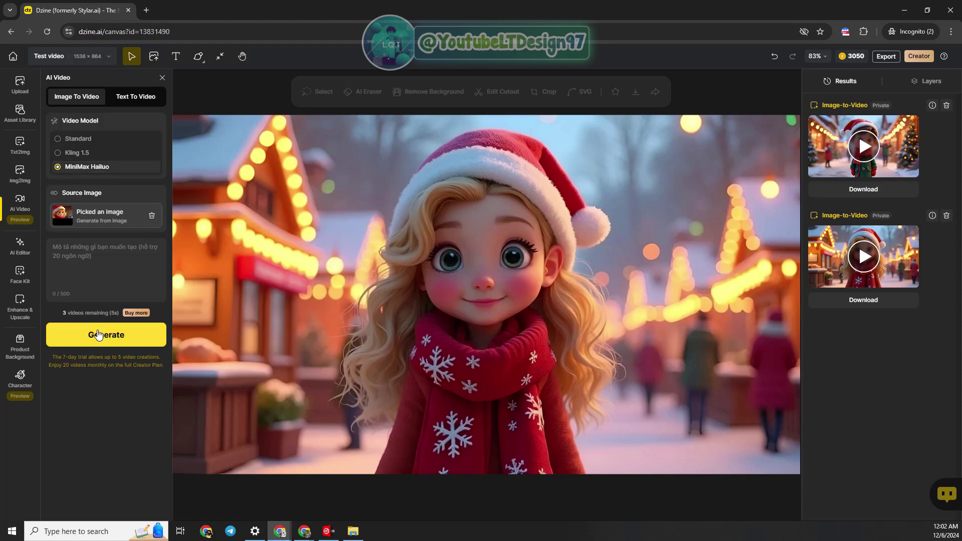
Generate a MiniMax Hailuo video from the picked kitchen image of the Santa-hat character, preview the result, and close the preview
click(99, 334)
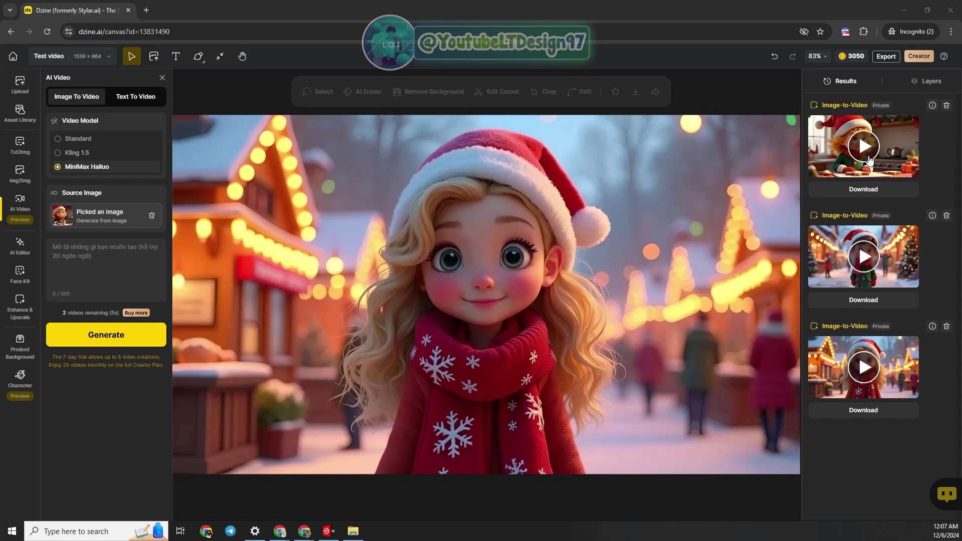
click(863, 158)
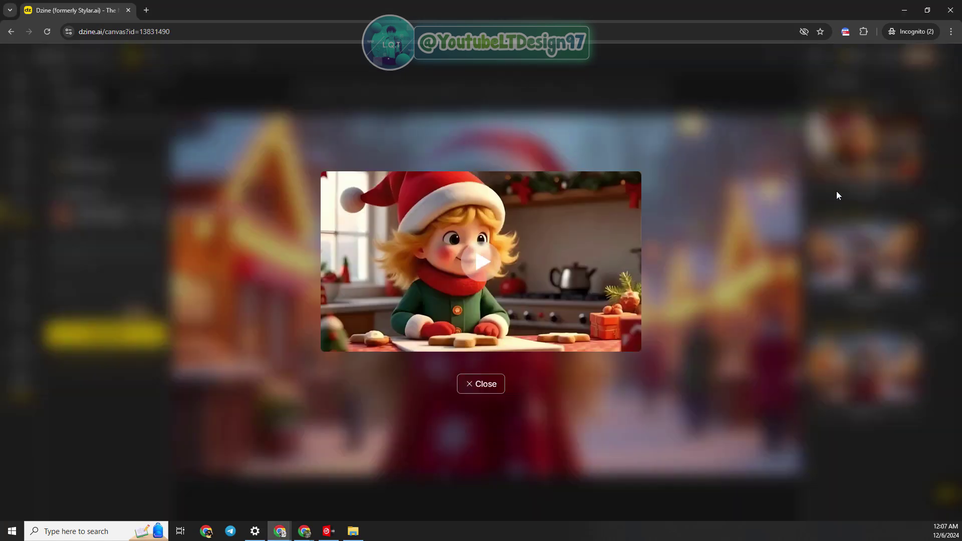
click(740, 241)
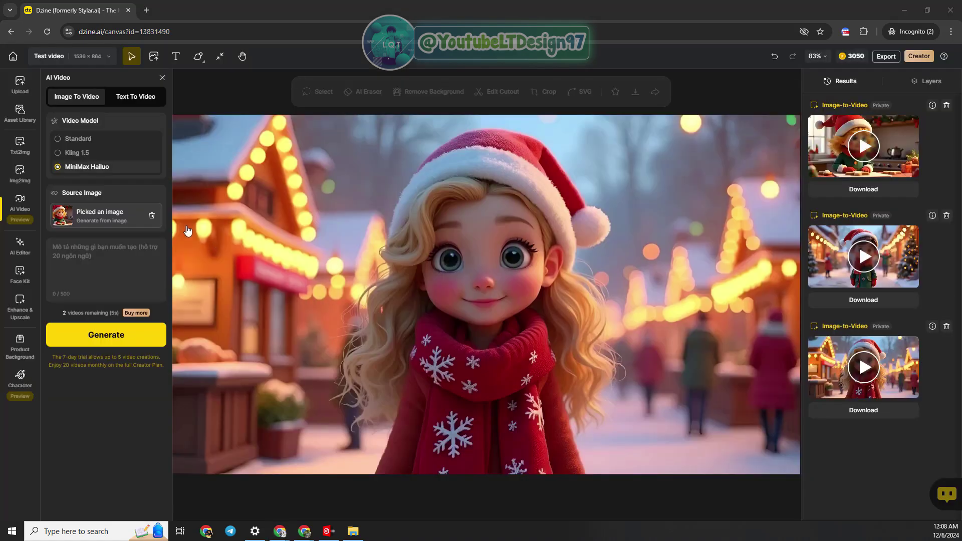
Replace the source image with "consistent character christmas (11)" from the girl folder in Downloads
click(151, 215)
click(149, 216)
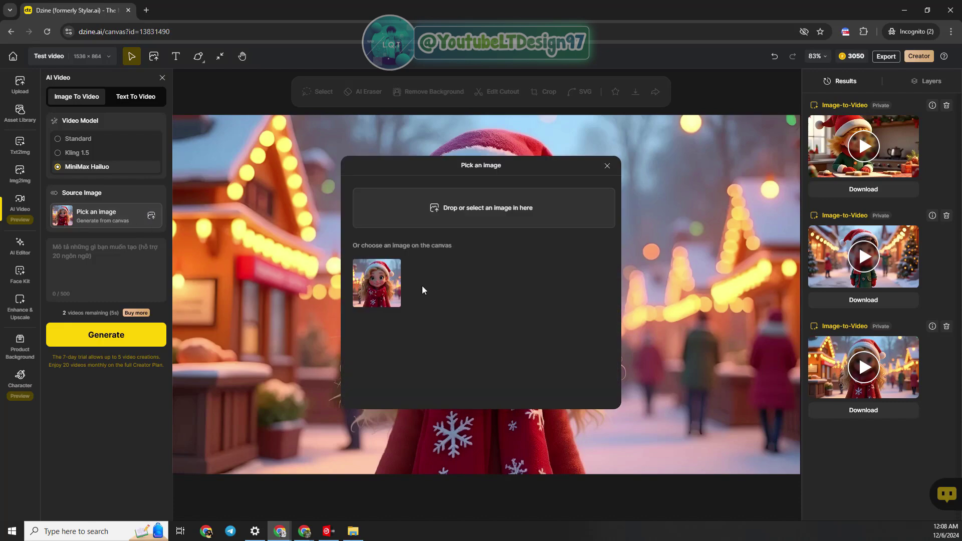
click(445, 213)
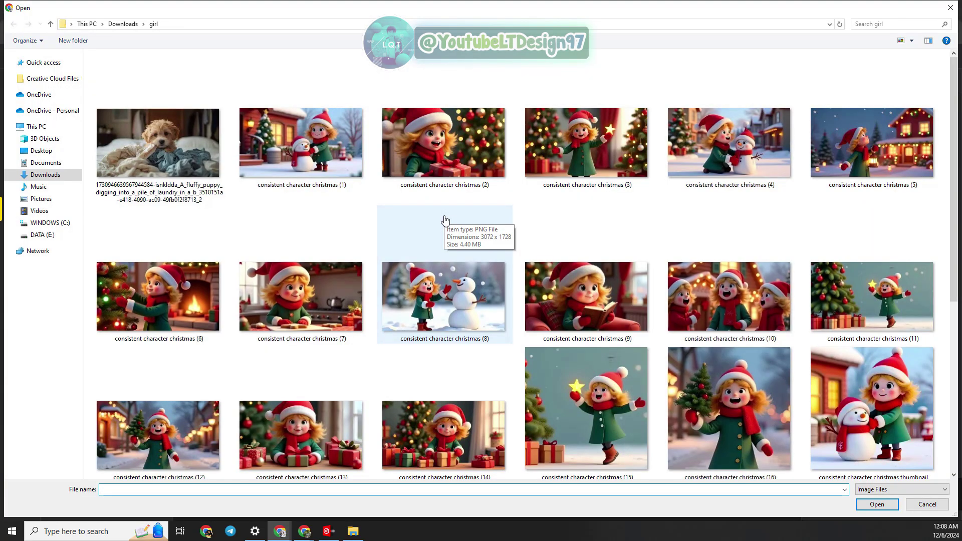
scroll(445, 218, down, 3)
scroll(446, 219, up, 3)
double_click(894, 310)
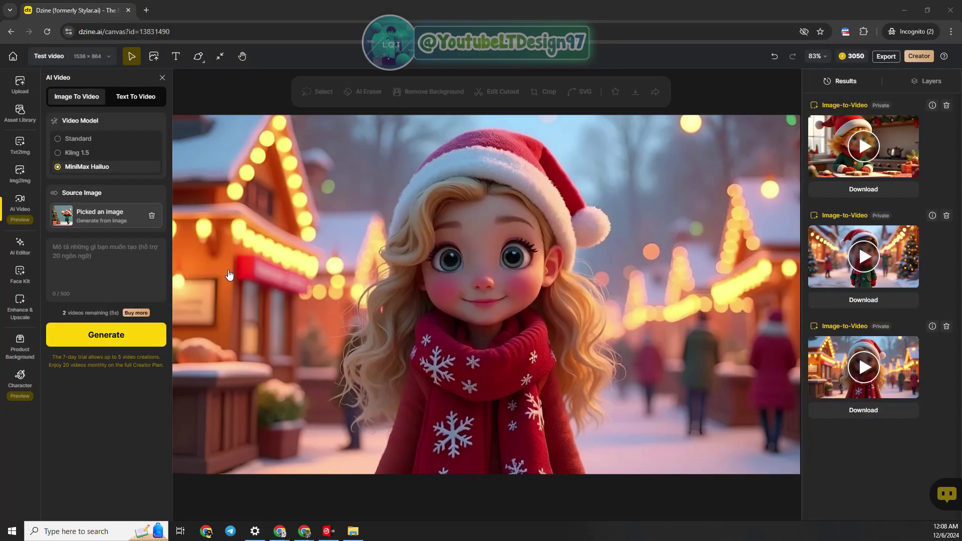
Generate a MiniMax Hailuo video from the image of the character holding a star beside the Christmas tree, and preview the result
click(87, 334)
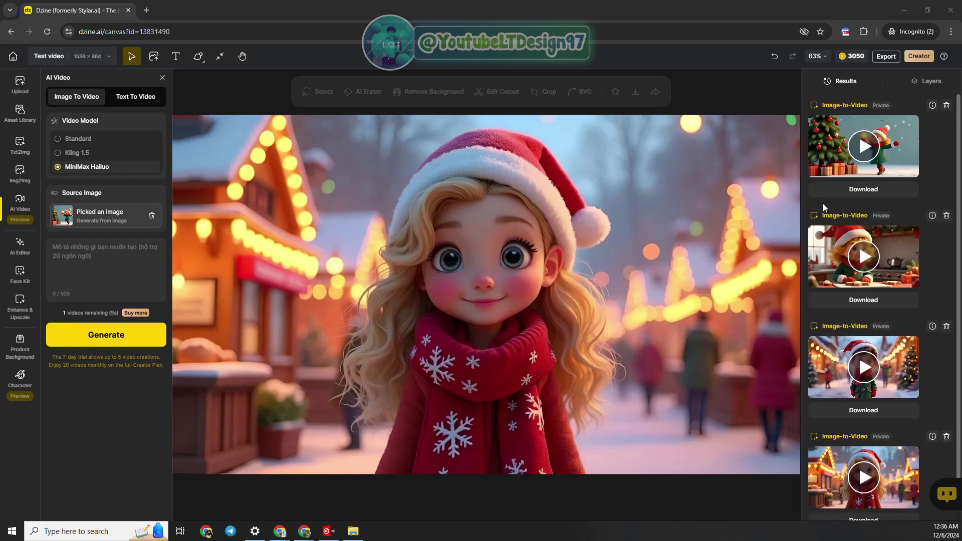
click(861, 167)
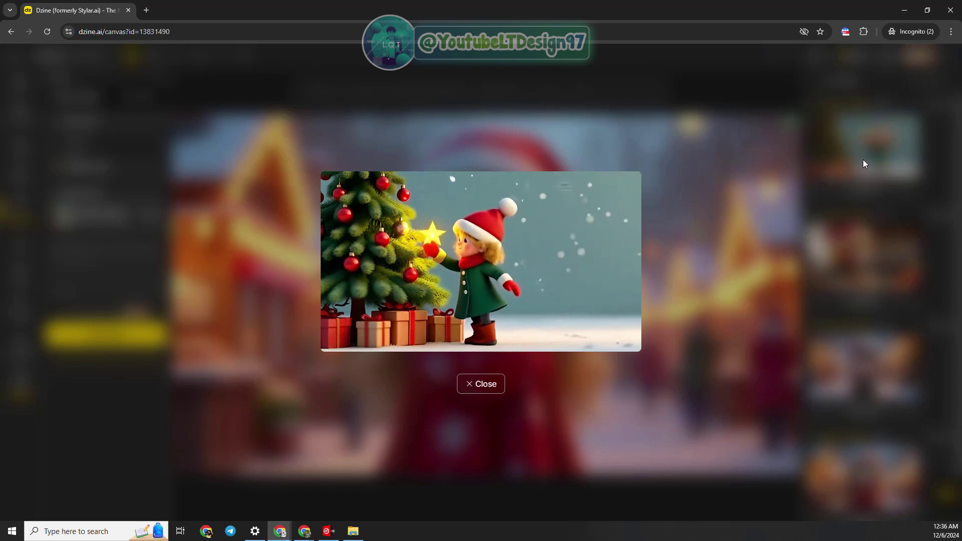
click(852, 165)
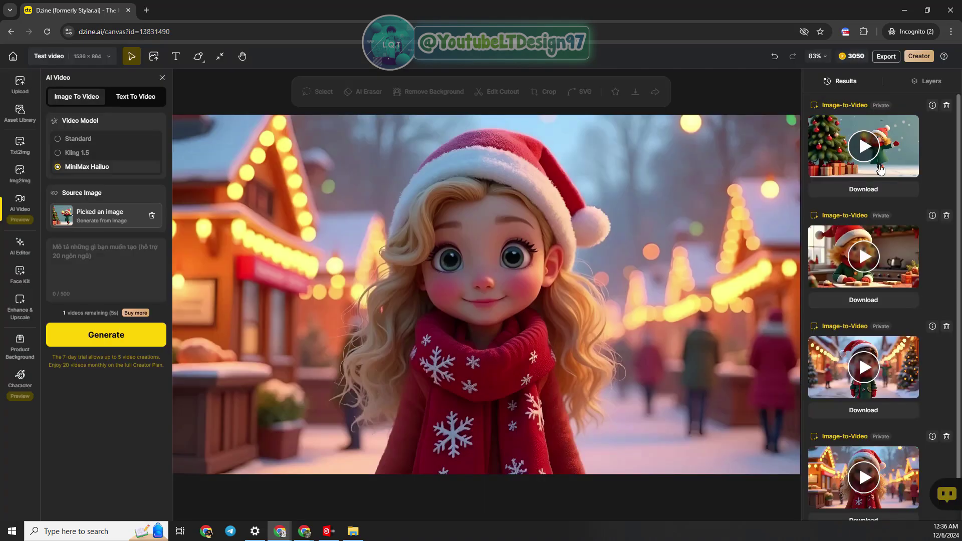